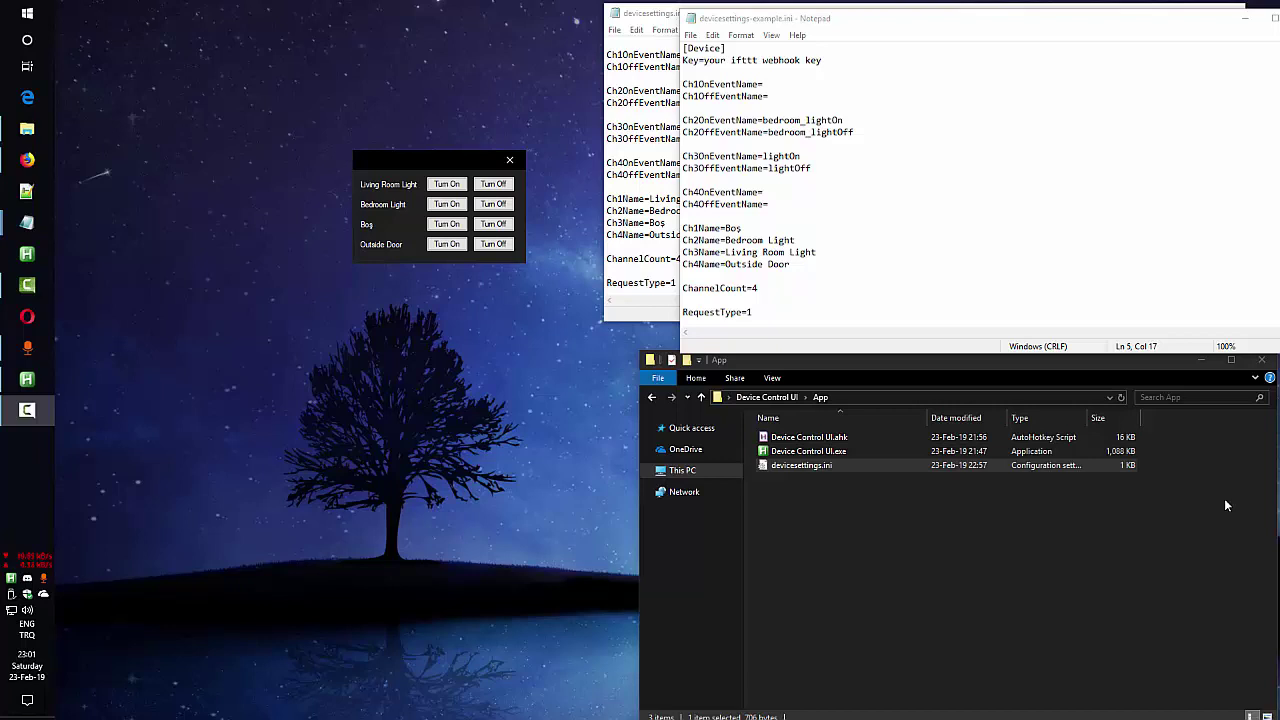
Glance at the YouTube tutorial and reposition the light control panel on the desktop
drag(455, 175, 502, 191)
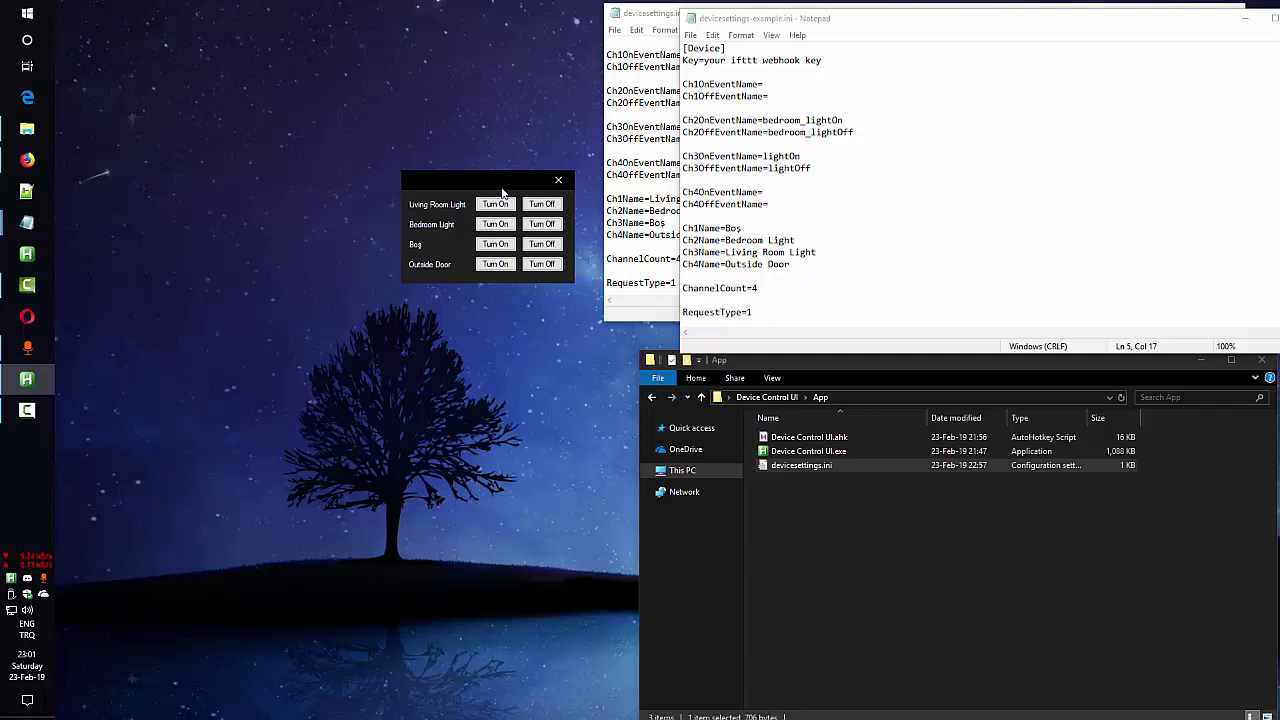
click(27, 160)
drag(331, 668, 505, 679)
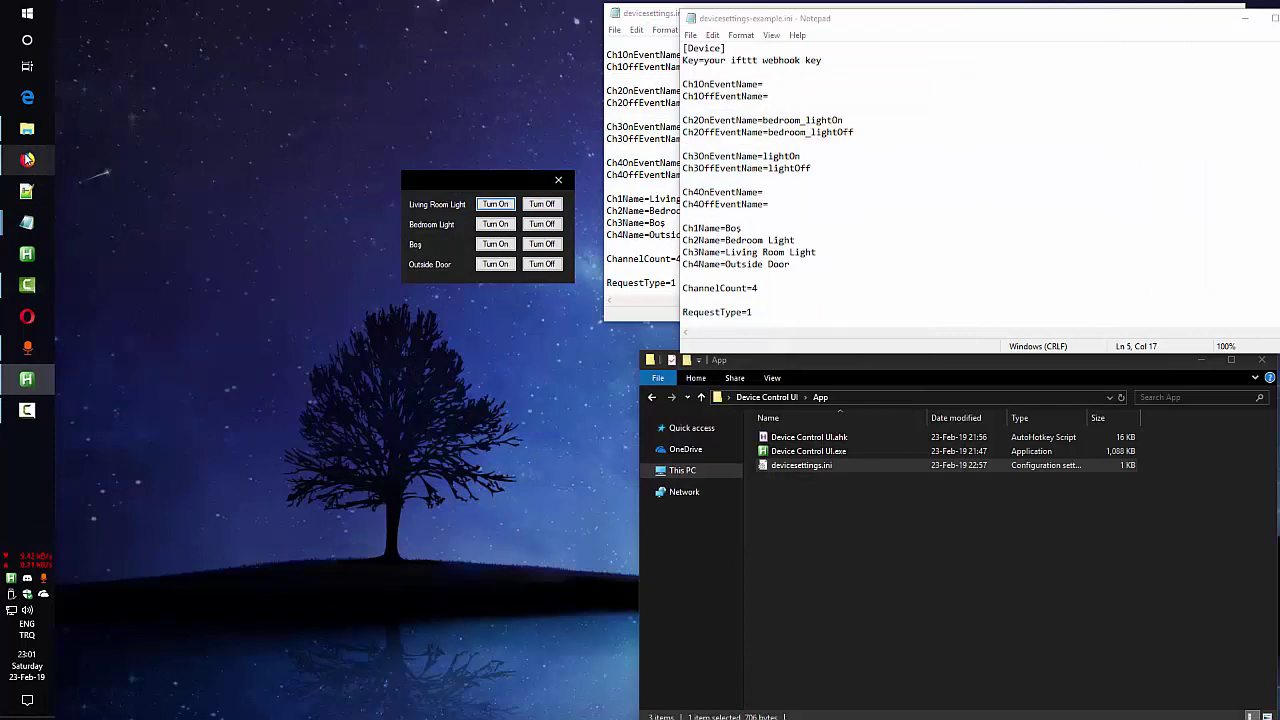
click(27, 160)
drag(463, 184, 451, 205)
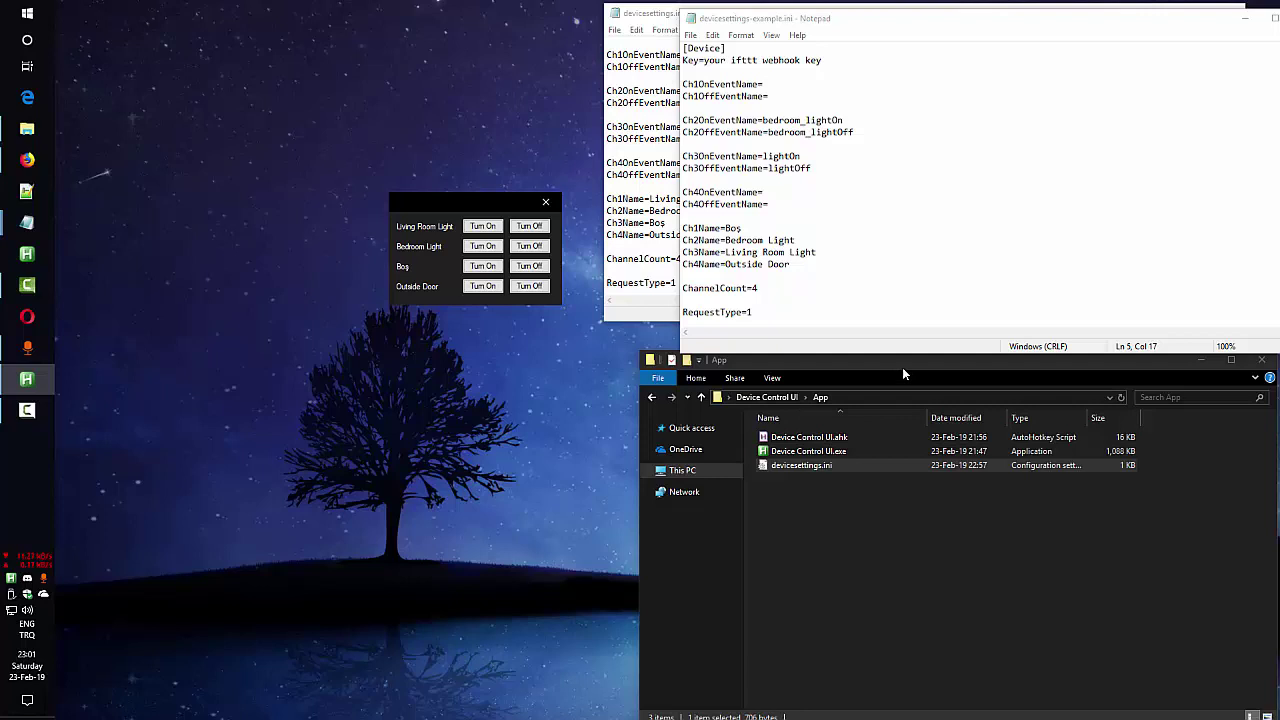
Select devicesettings.ini among the Device Control UI files in Explorer
click(1052, 440)
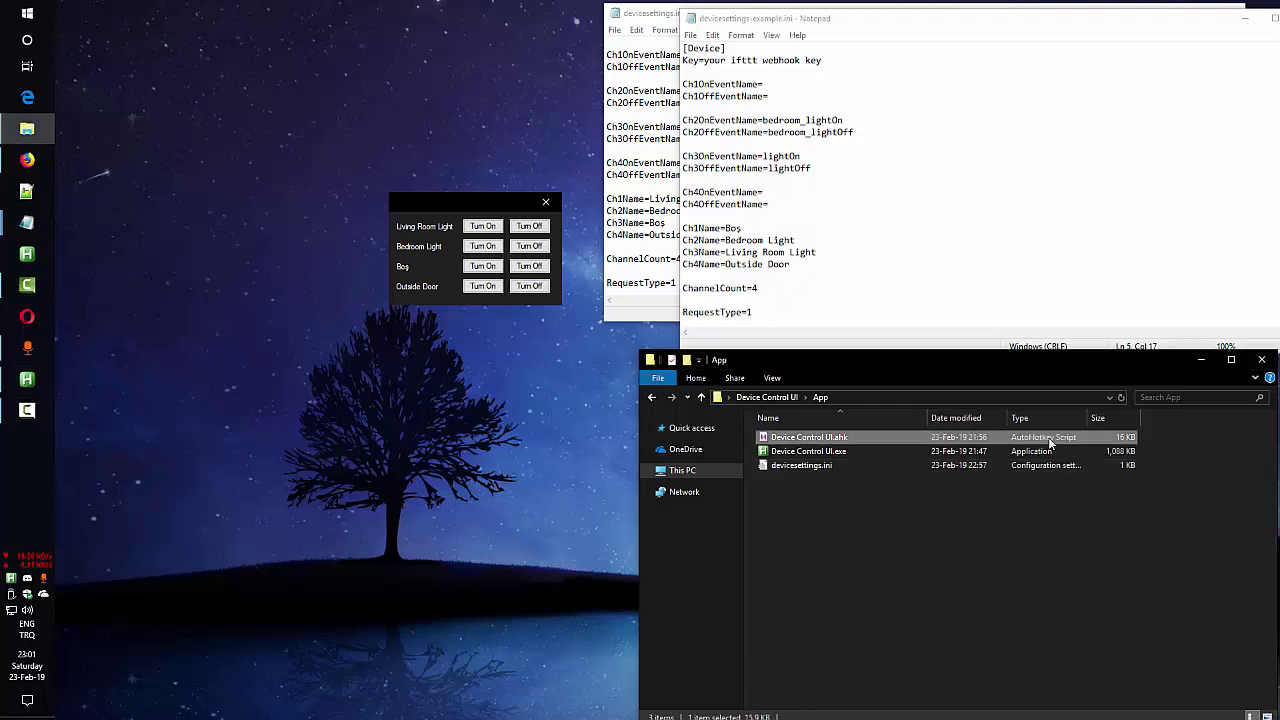
click(856, 452)
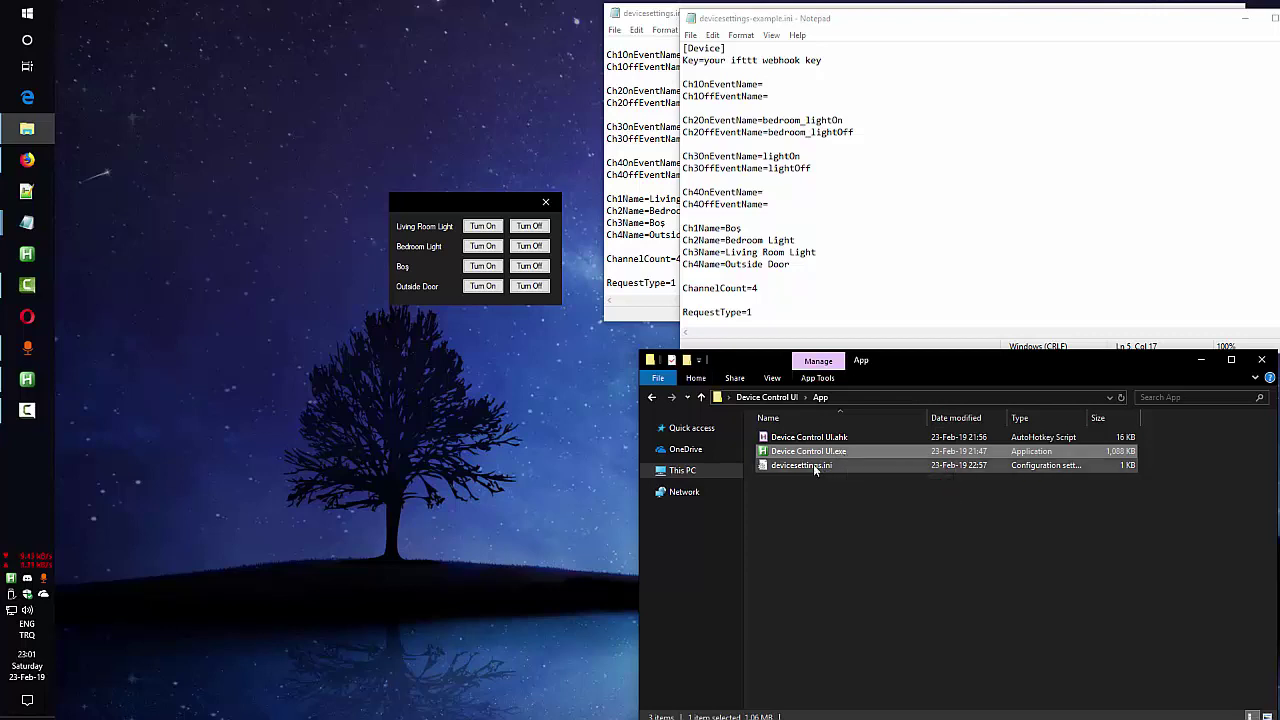
drag(849, 515, 793, 456)
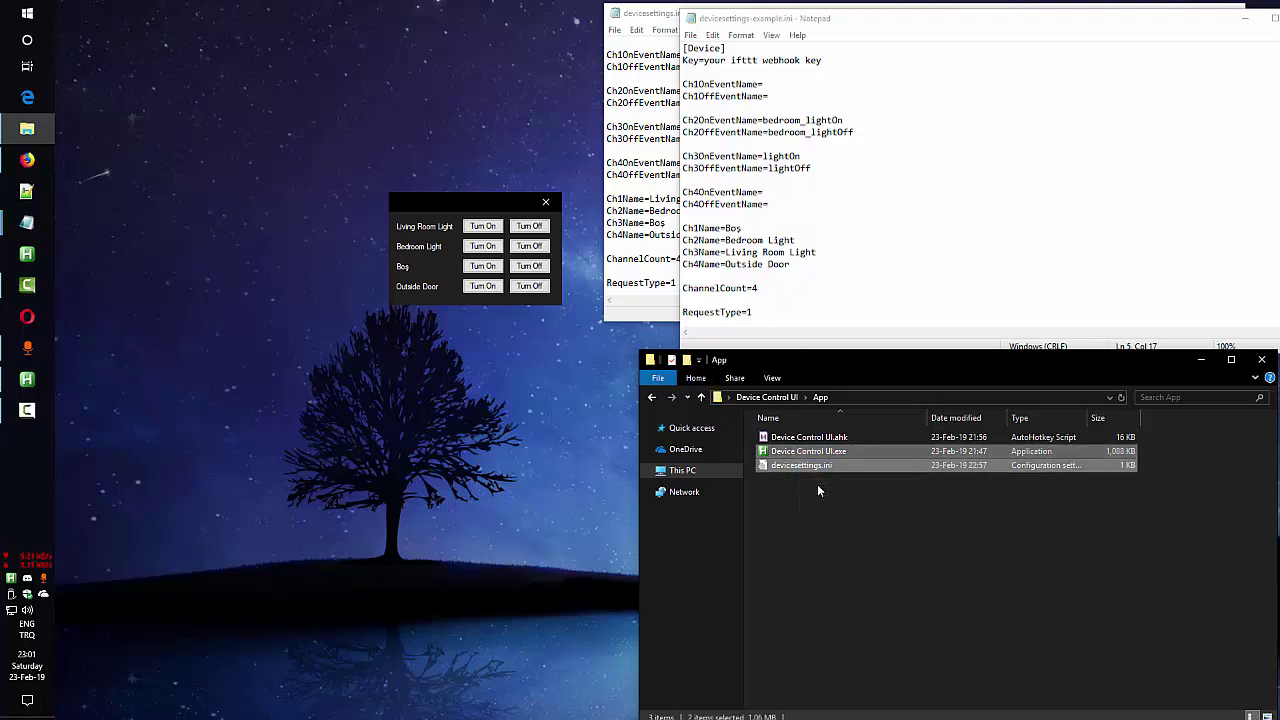
click(814, 470)
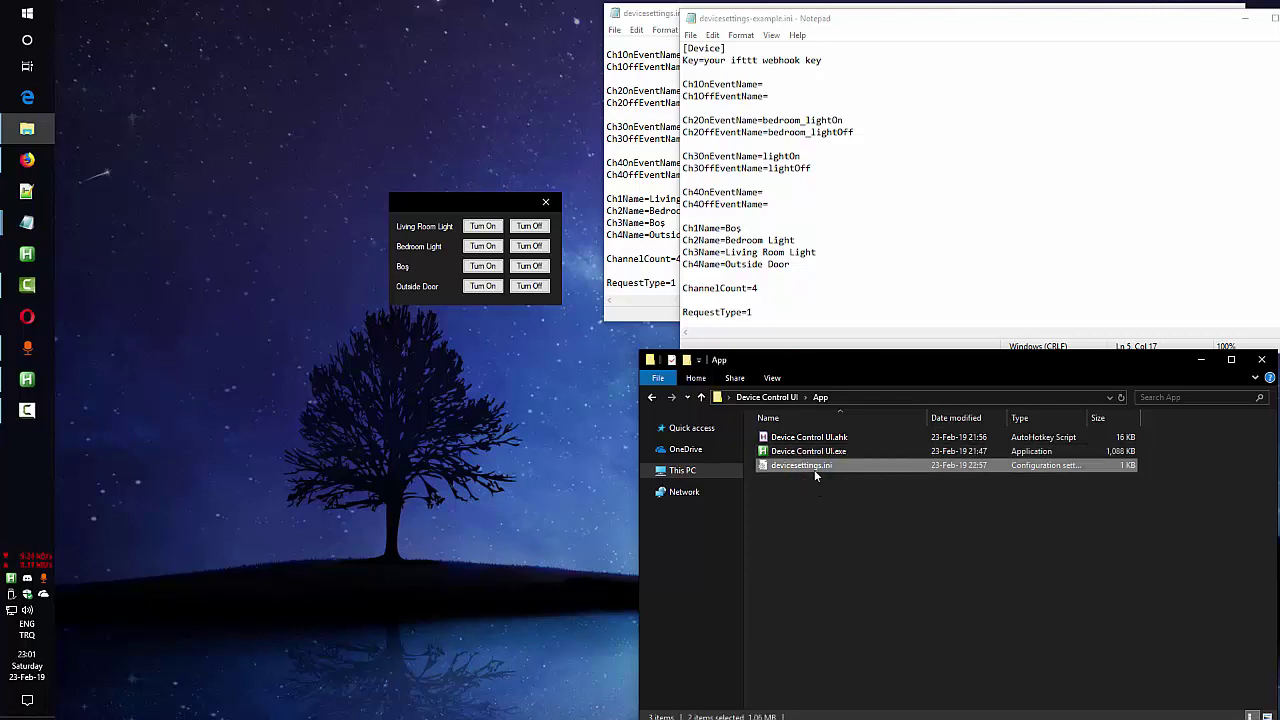
Highlight the 'your ifttt webhook key' placeholder on the example file's Key line, leaving it unchanged
click(776, 60)
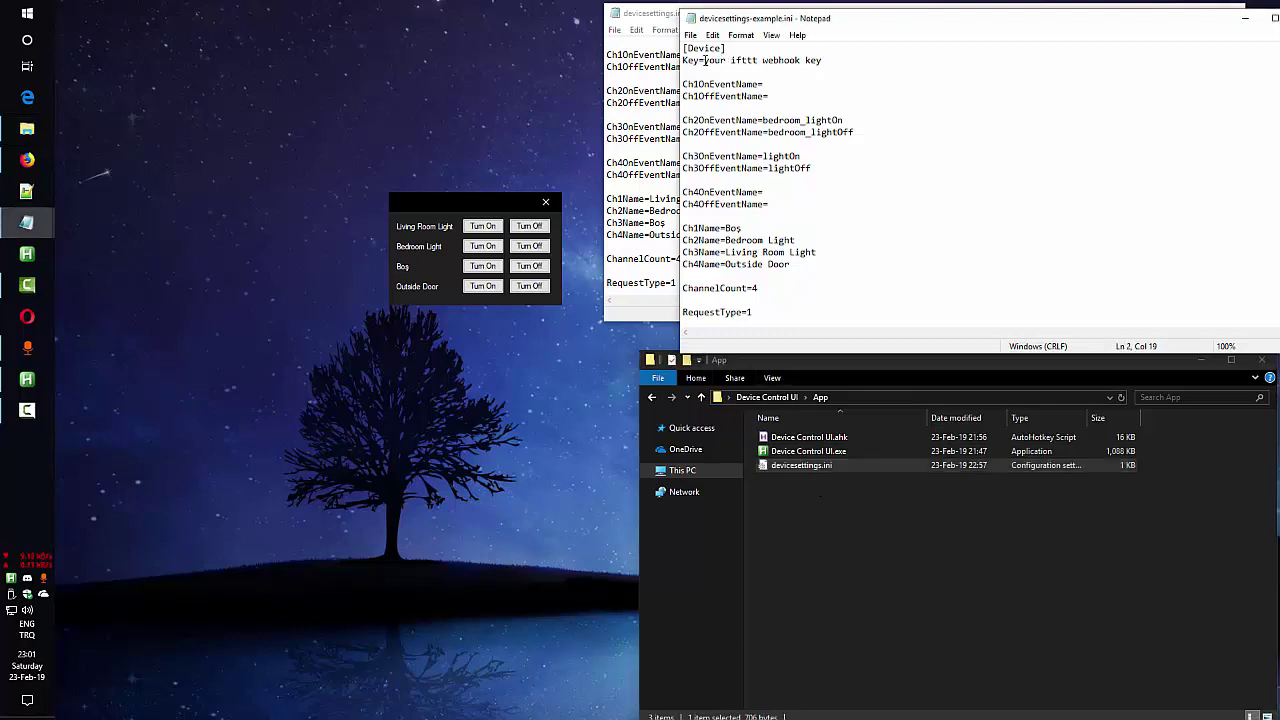
drag(703, 60, 870, 61)
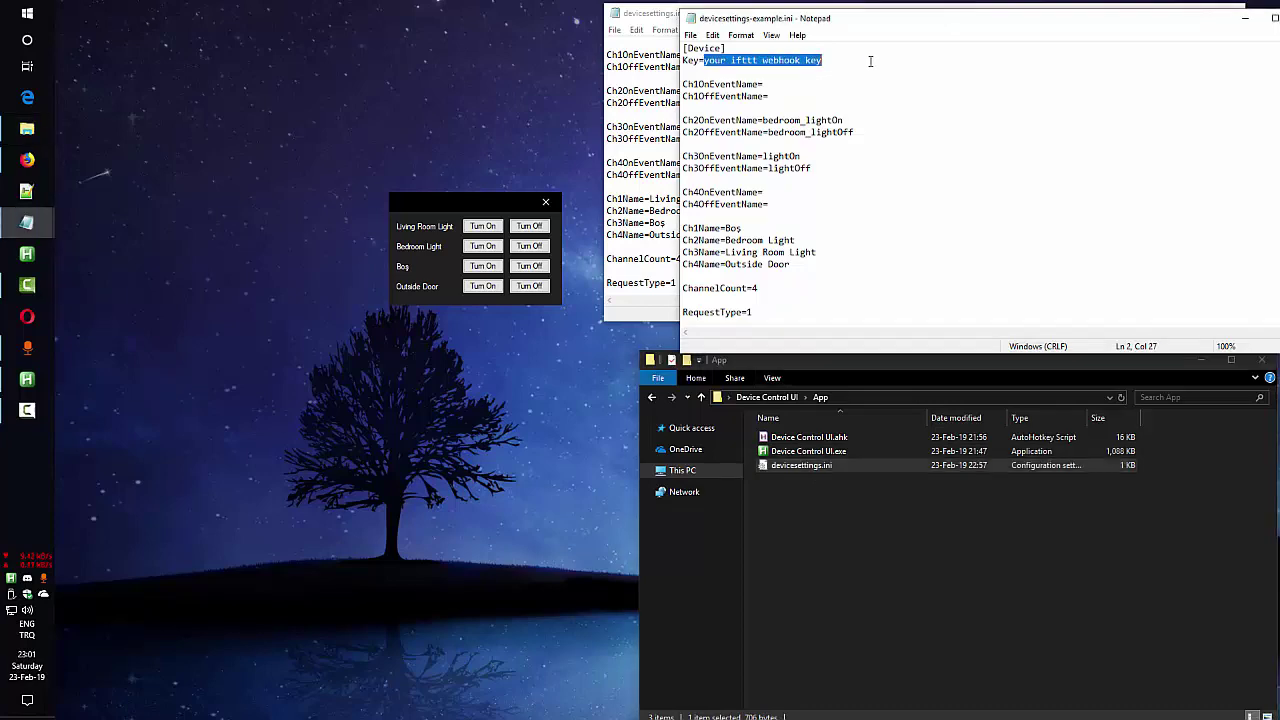
click(24, 160)
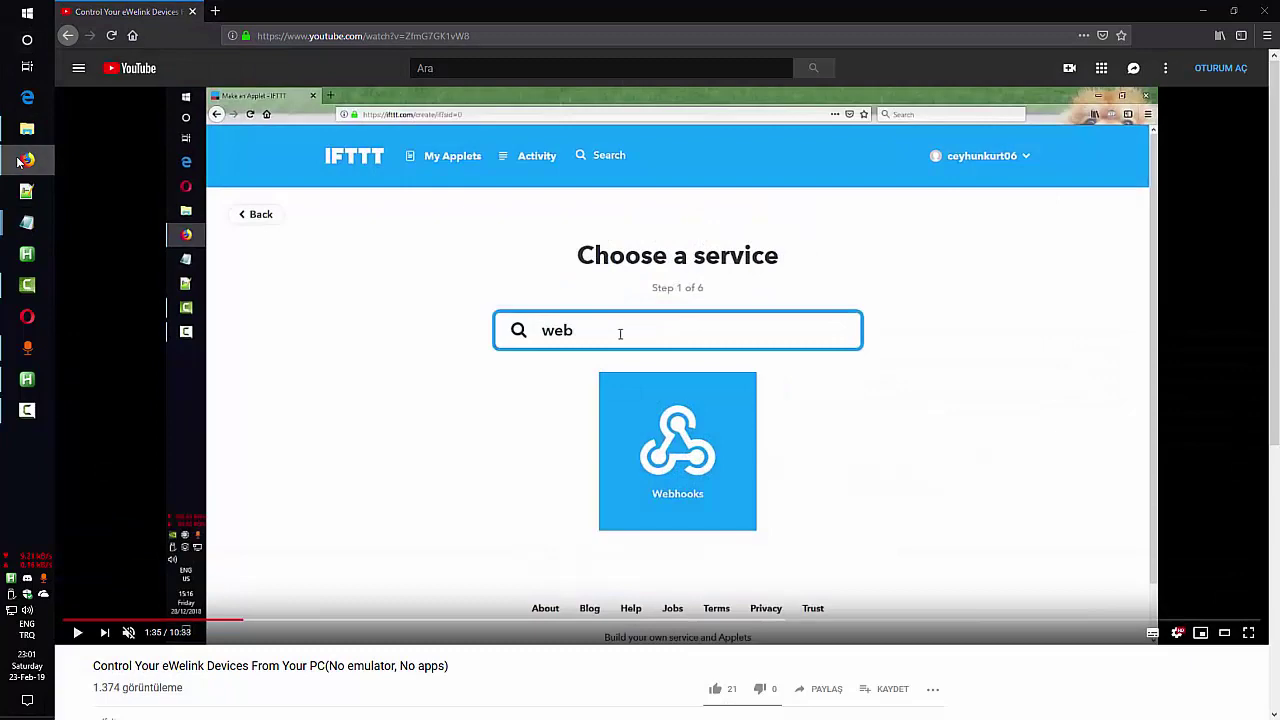
click(24, 160)
click(731, 60)
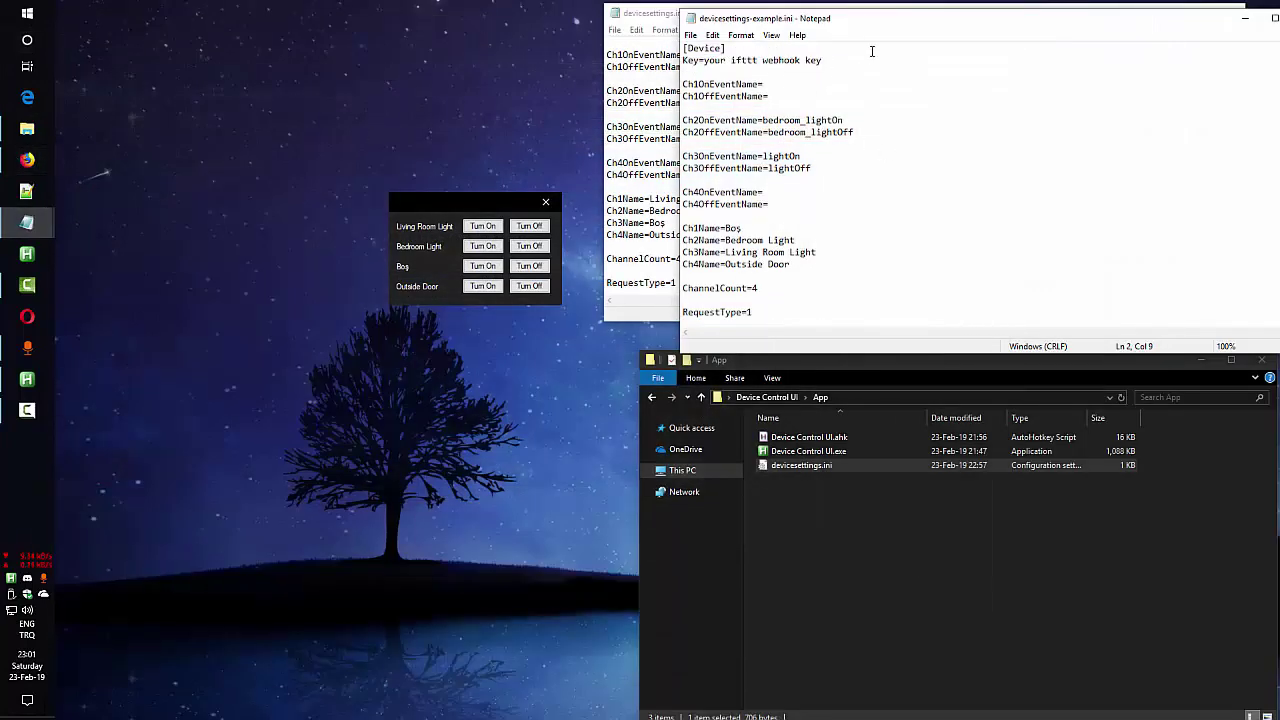
drag(852, 65, 704, 60)
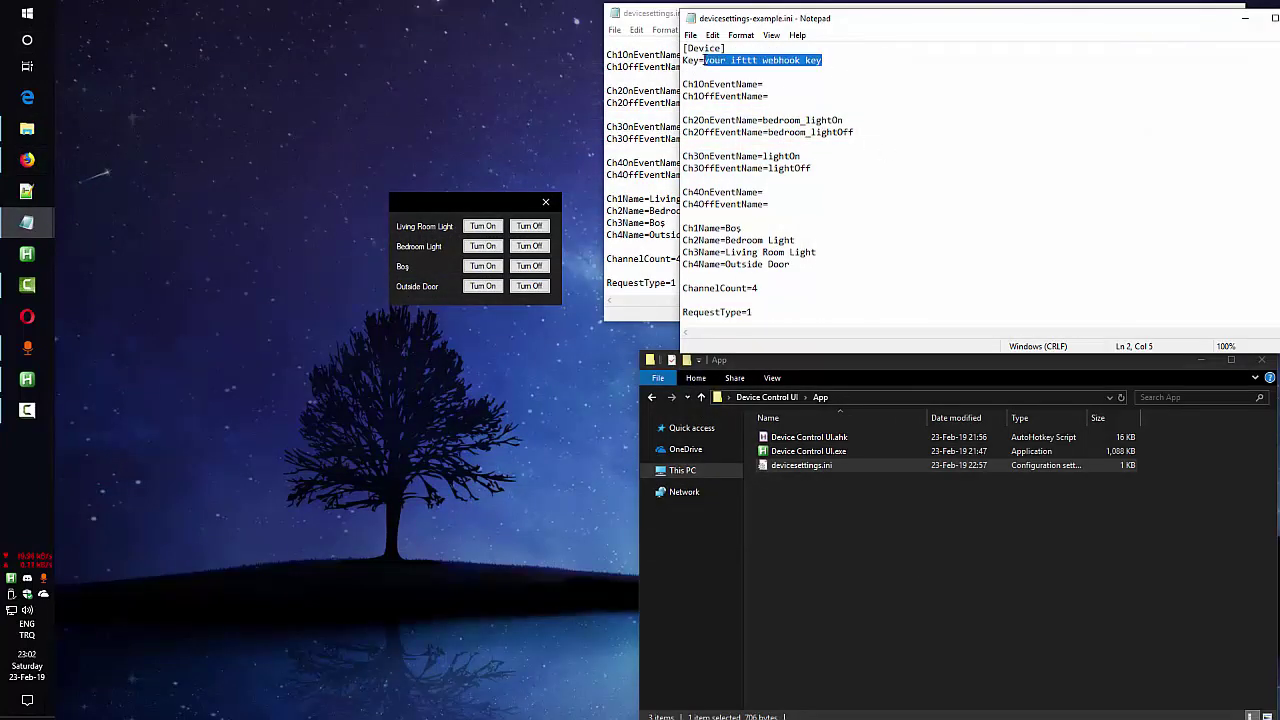
click(828, 62)
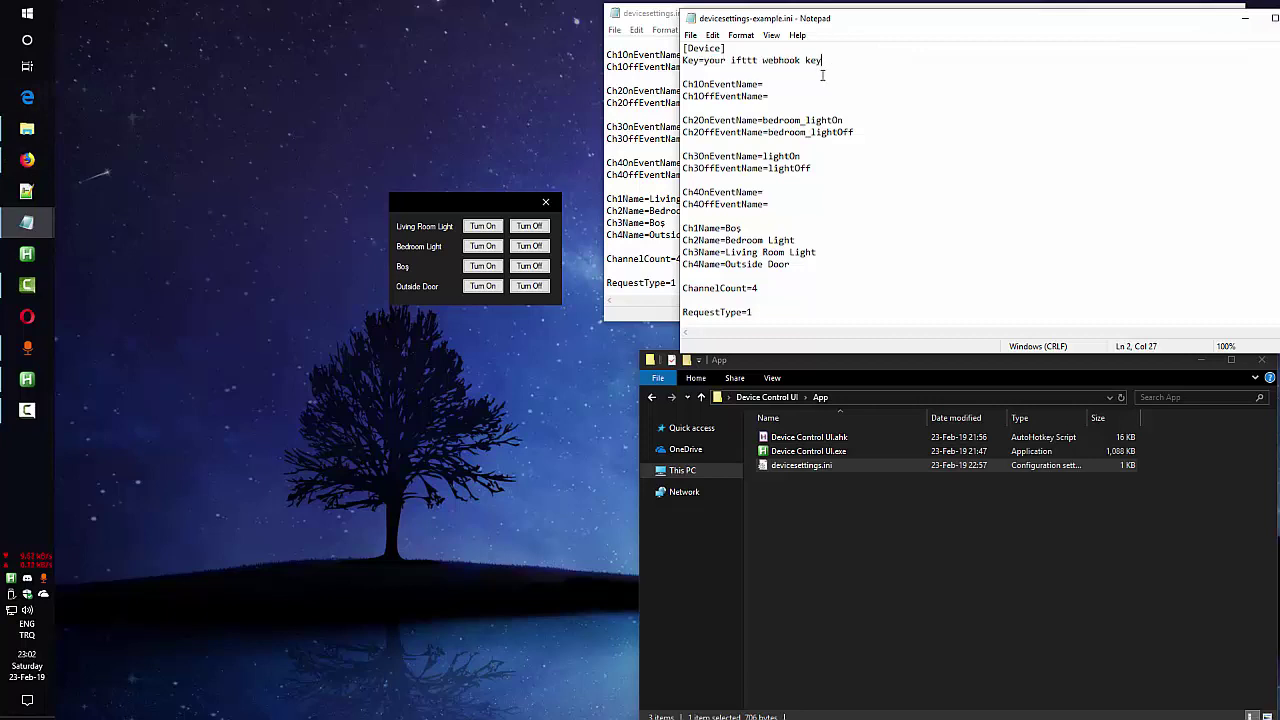
Highlight the blank Ch1OnEventName and Ch1OffEventName lines without editing them
click(771, 86)
drag(789, 100, 667, 84)
click(828, 97)
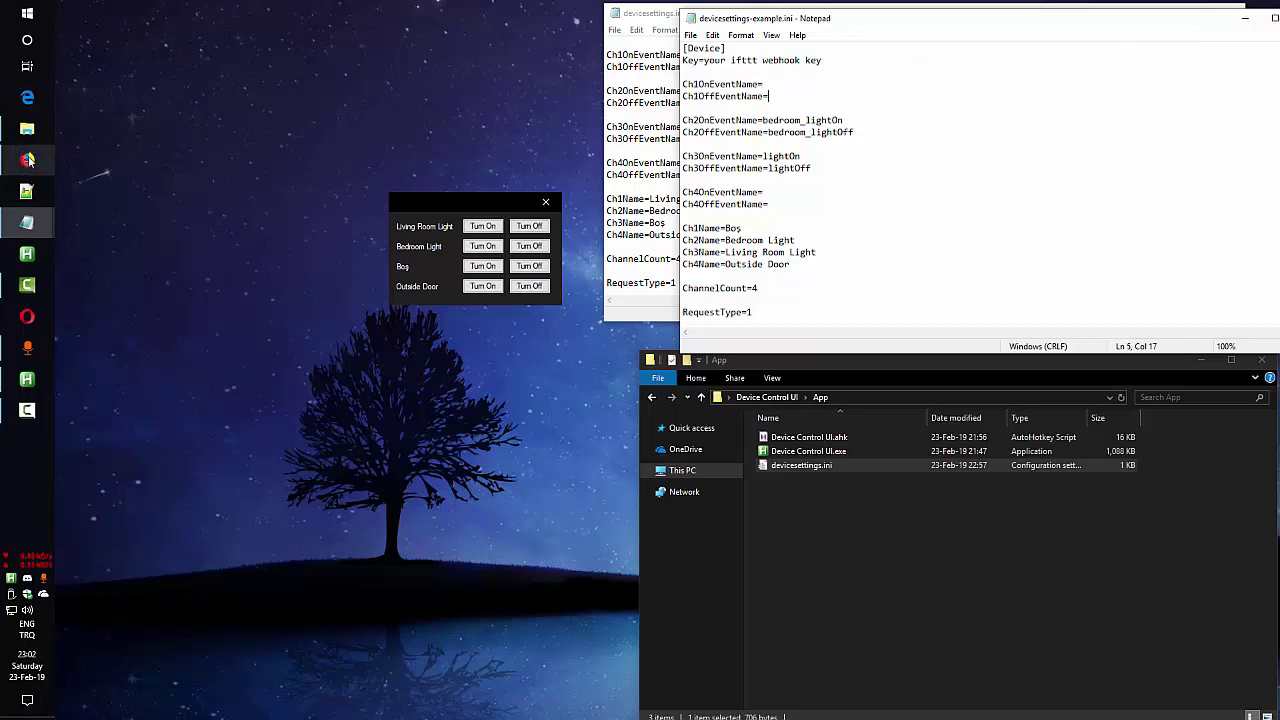
click(779, 84)
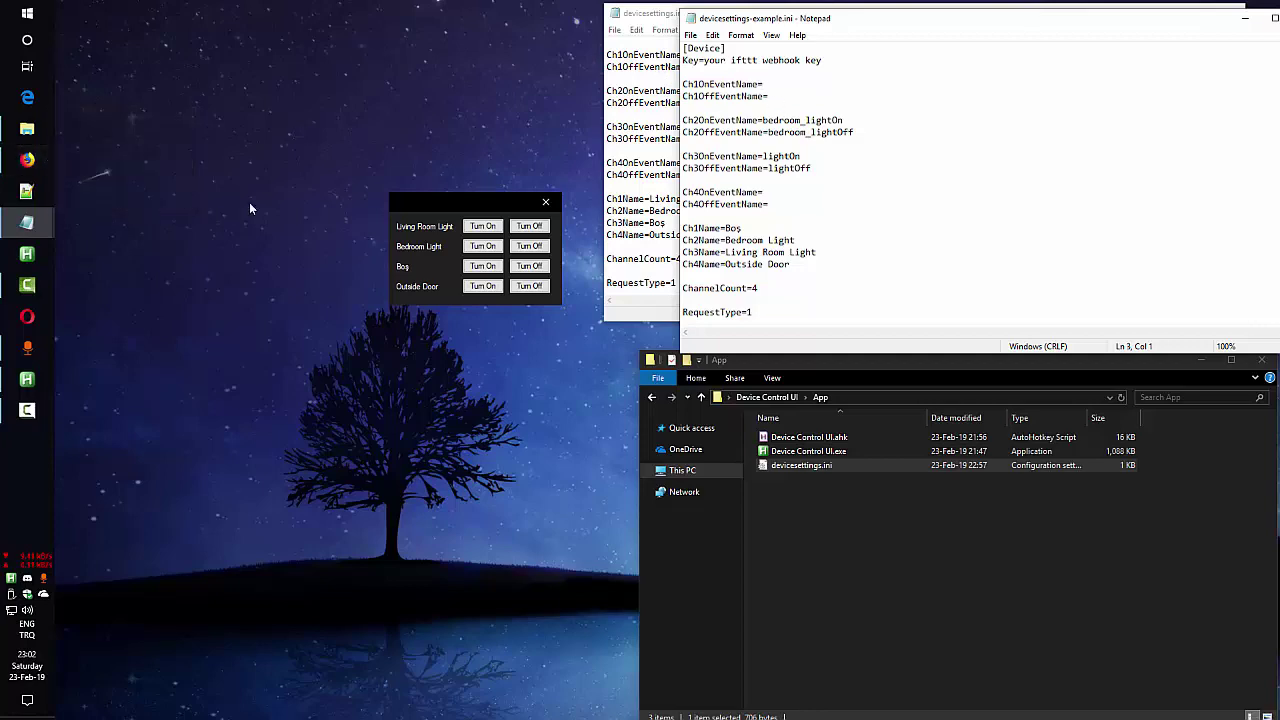
mouse_move(27, 163)
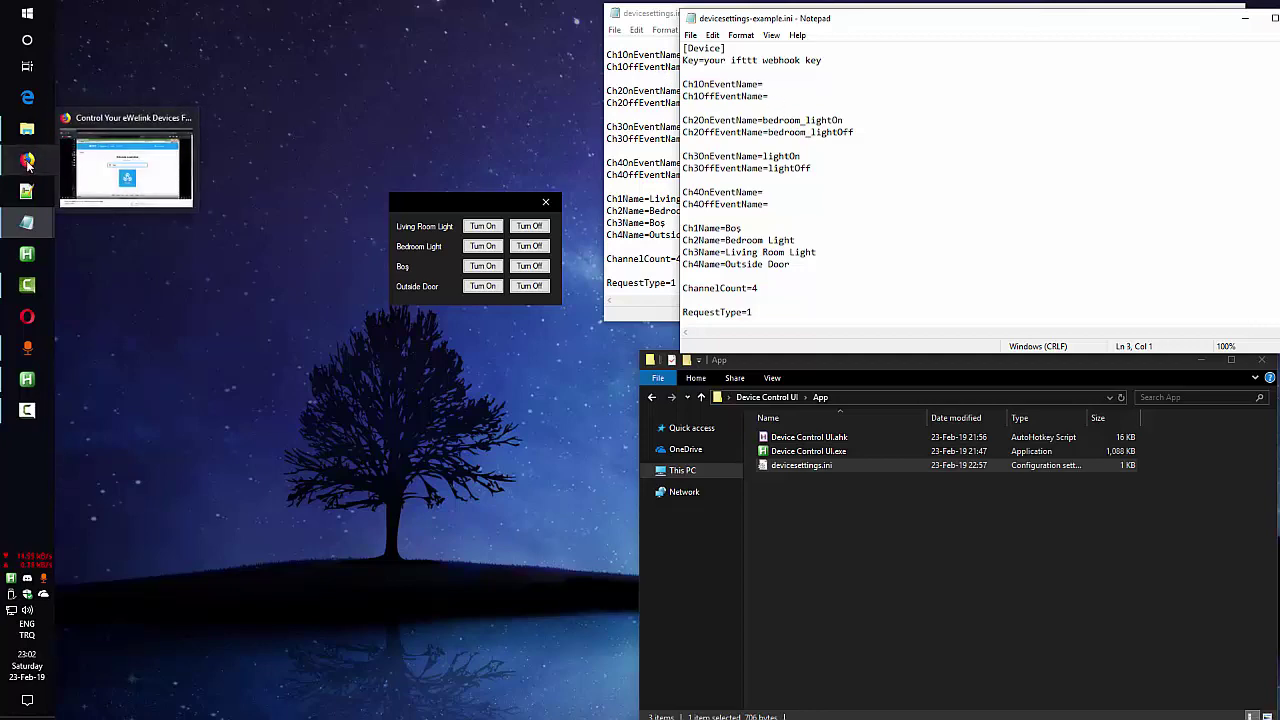
Compare the tutorial with the Ch1OnEventName= line in devicesettings-example.ini
click(27, 161)
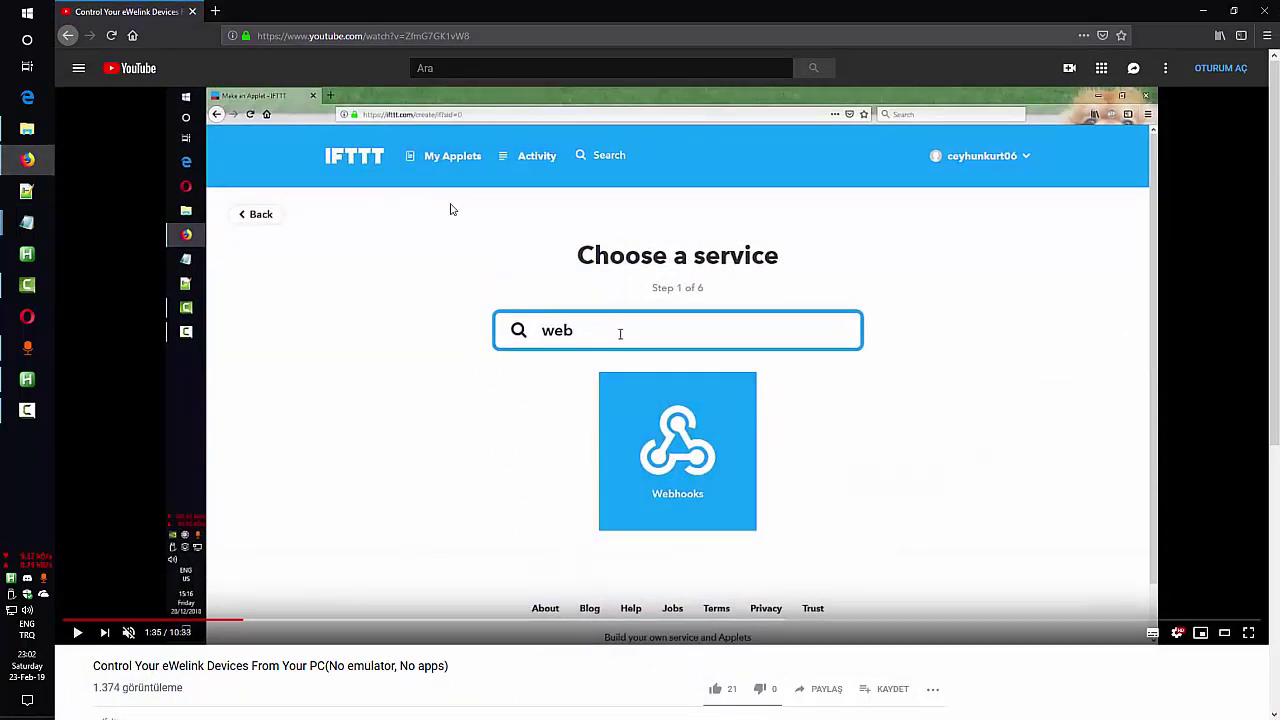
mouse_move(27, 222)
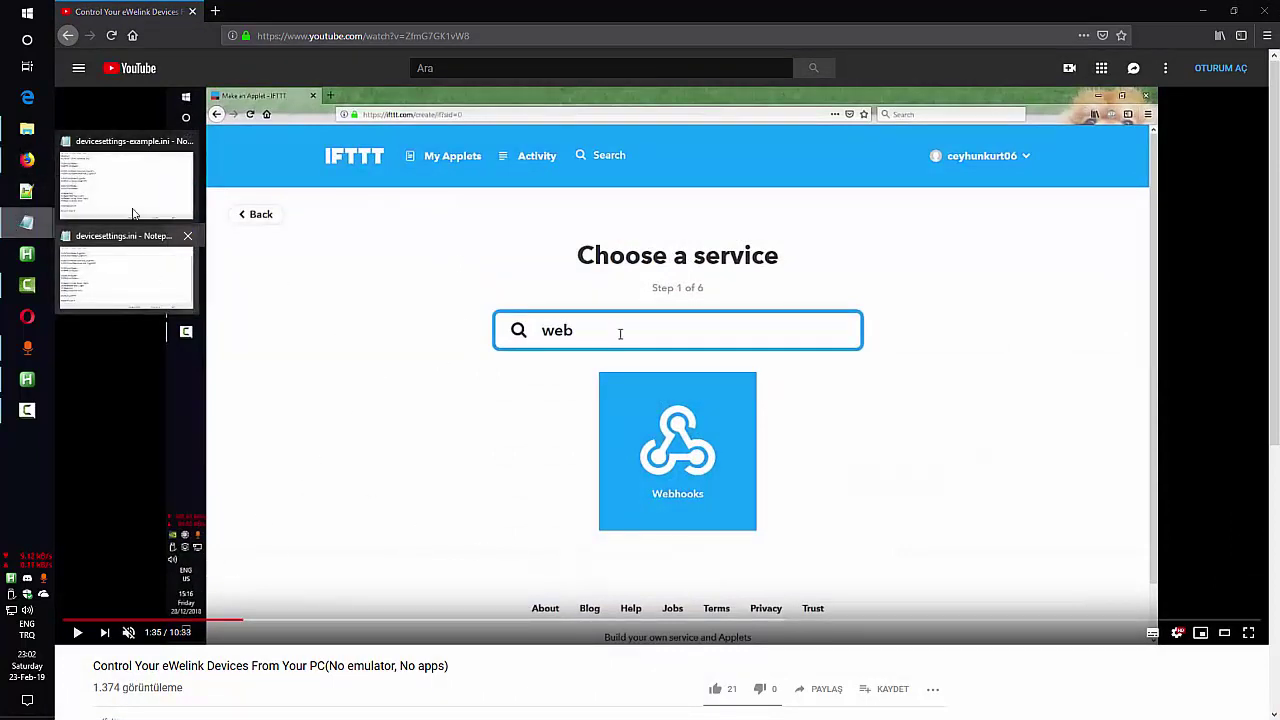
click(128, 265)
drag(782, 84, 706, 86)
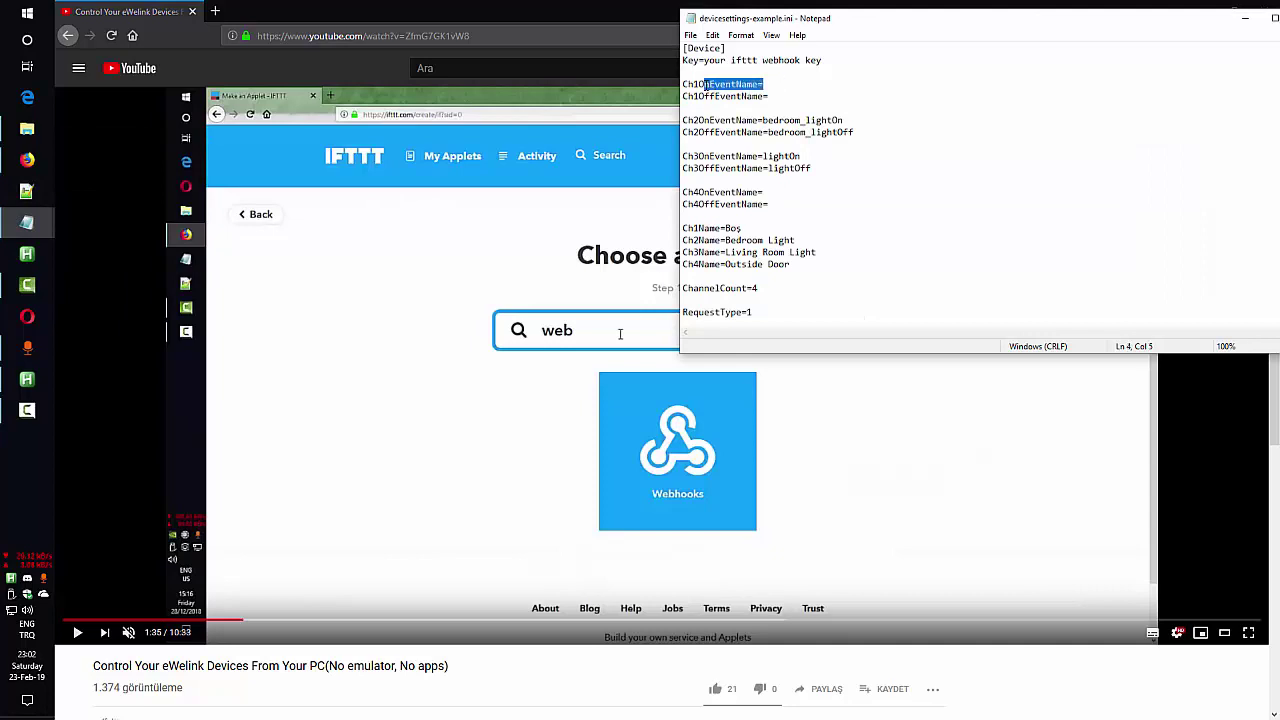
Resume the tutorial, skip ahead, and pause at 1:45 on the Event Name trigger fields
click(590, 222)
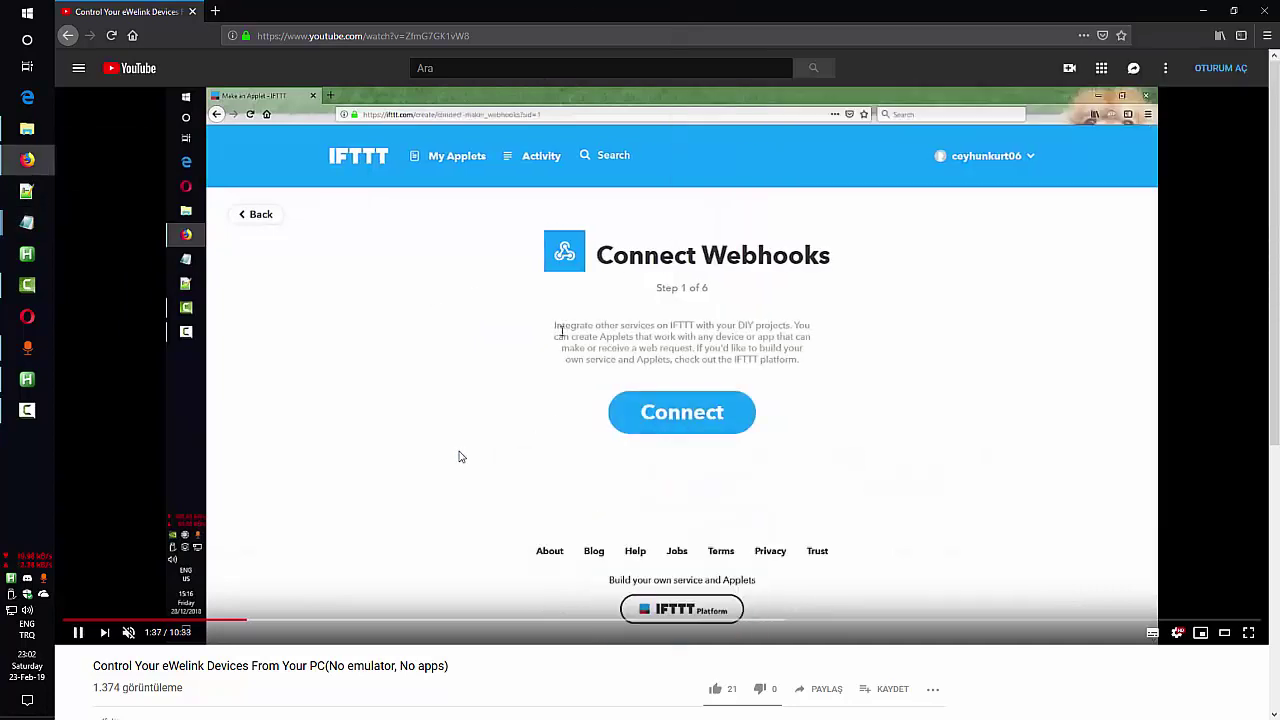
key(Right)
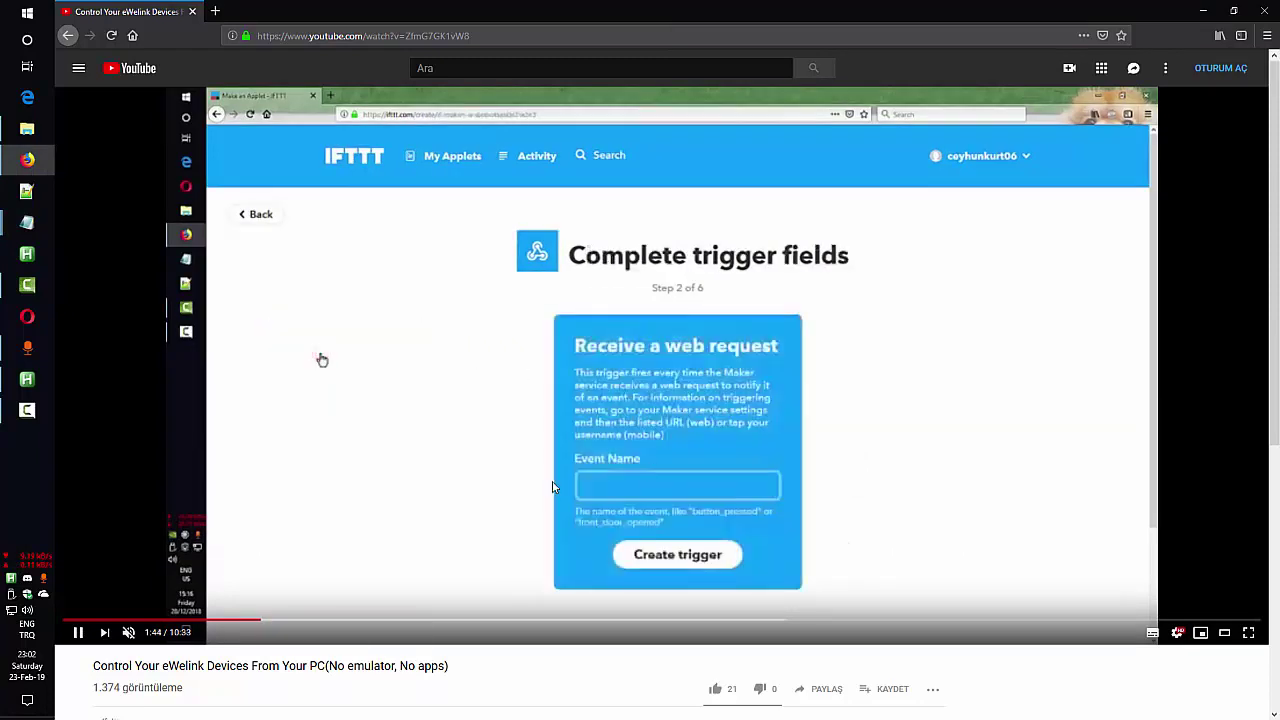
click(608, 474)
Reselect the blank Ch1OnEventName and Ch1OffEventName lines, then return to the paused tutorial
click(27, 160)
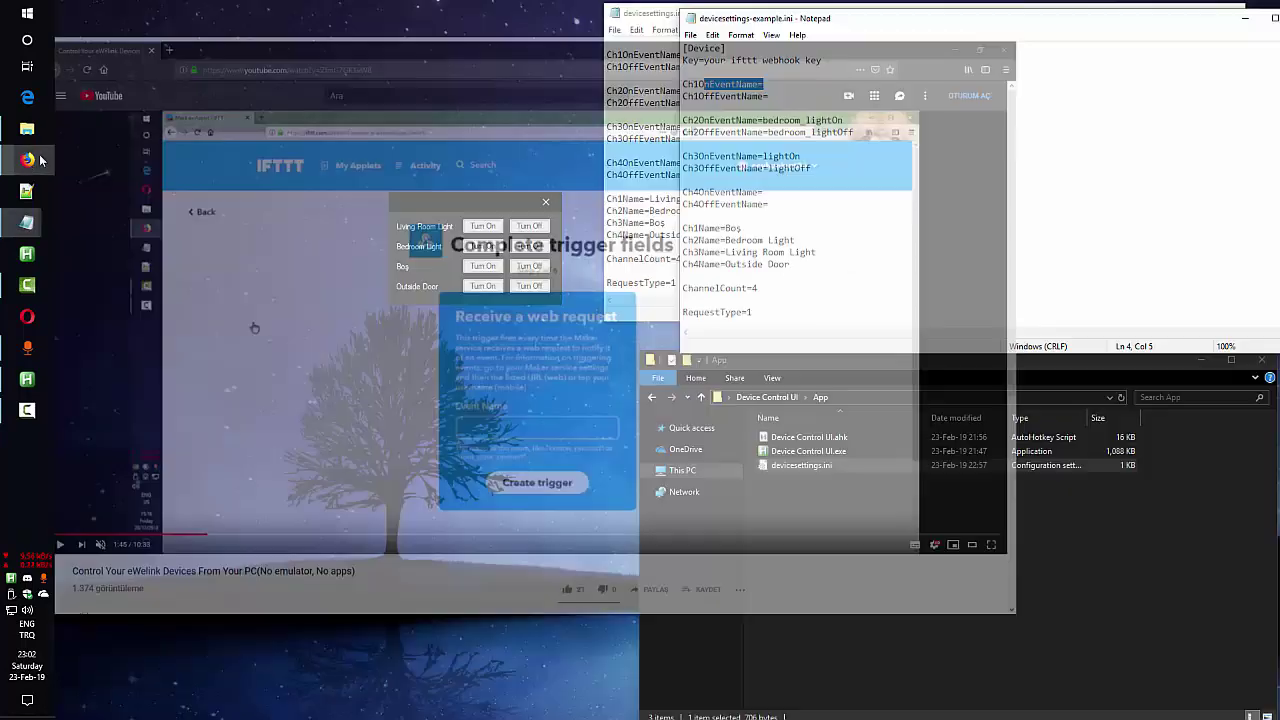
click(783, 86)
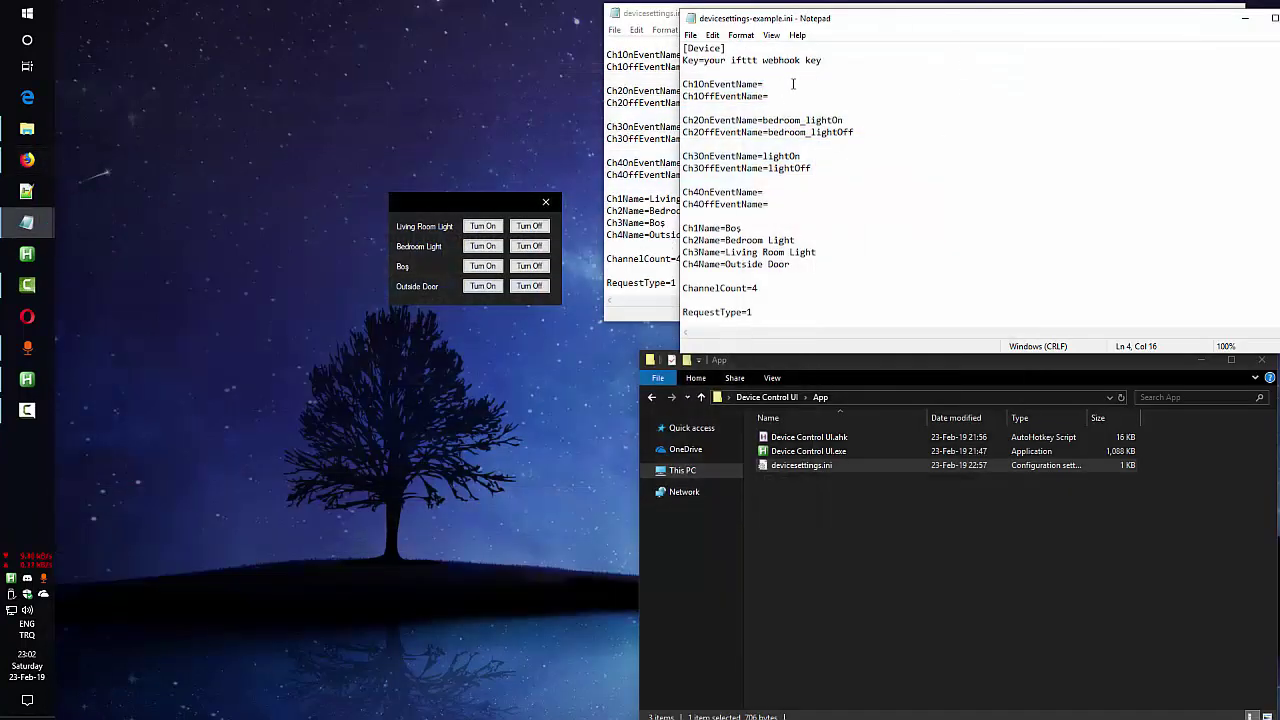
double_click(760, 84)
click(790, 93)
drag(791, 93, 683, 80)
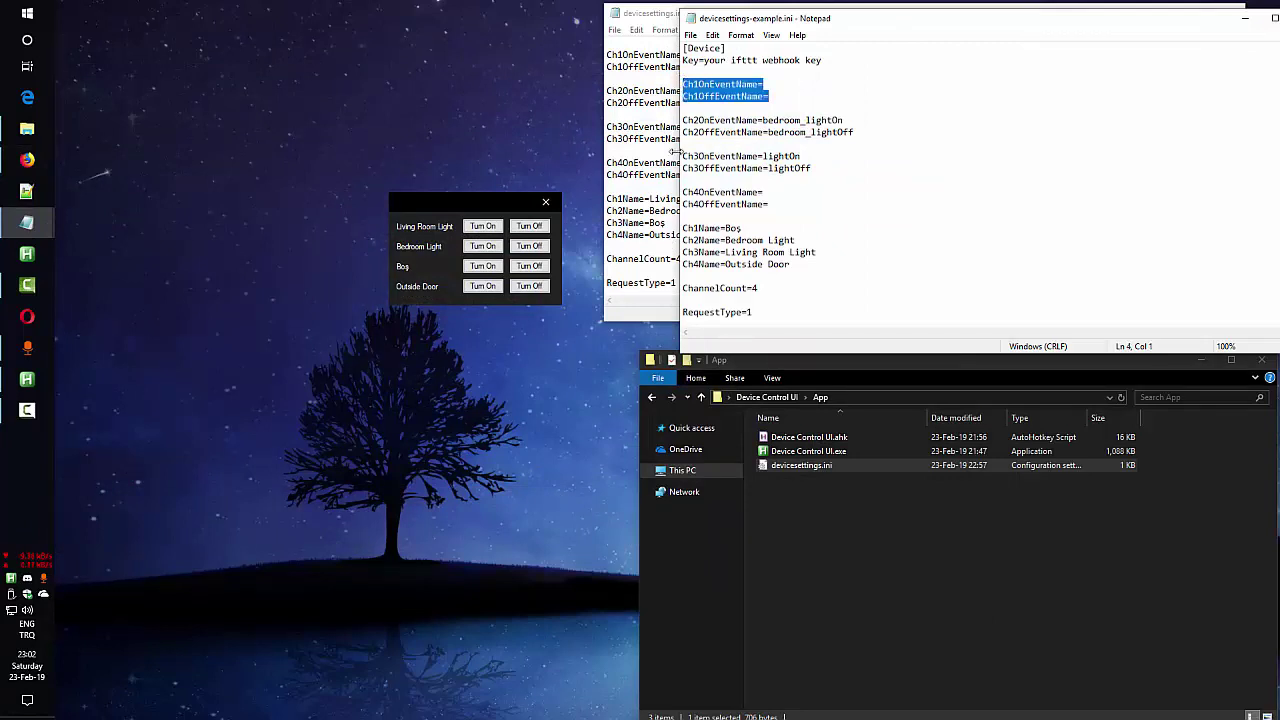
click(778, 97)
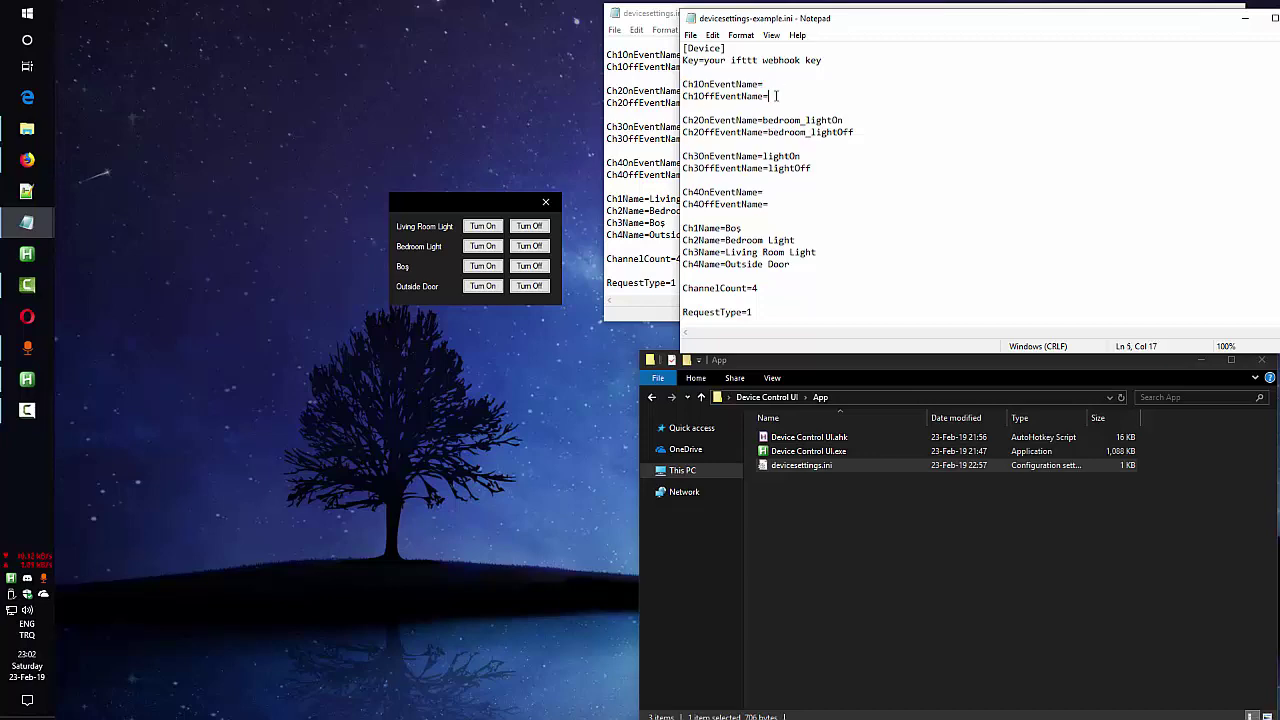
click(3, 160)
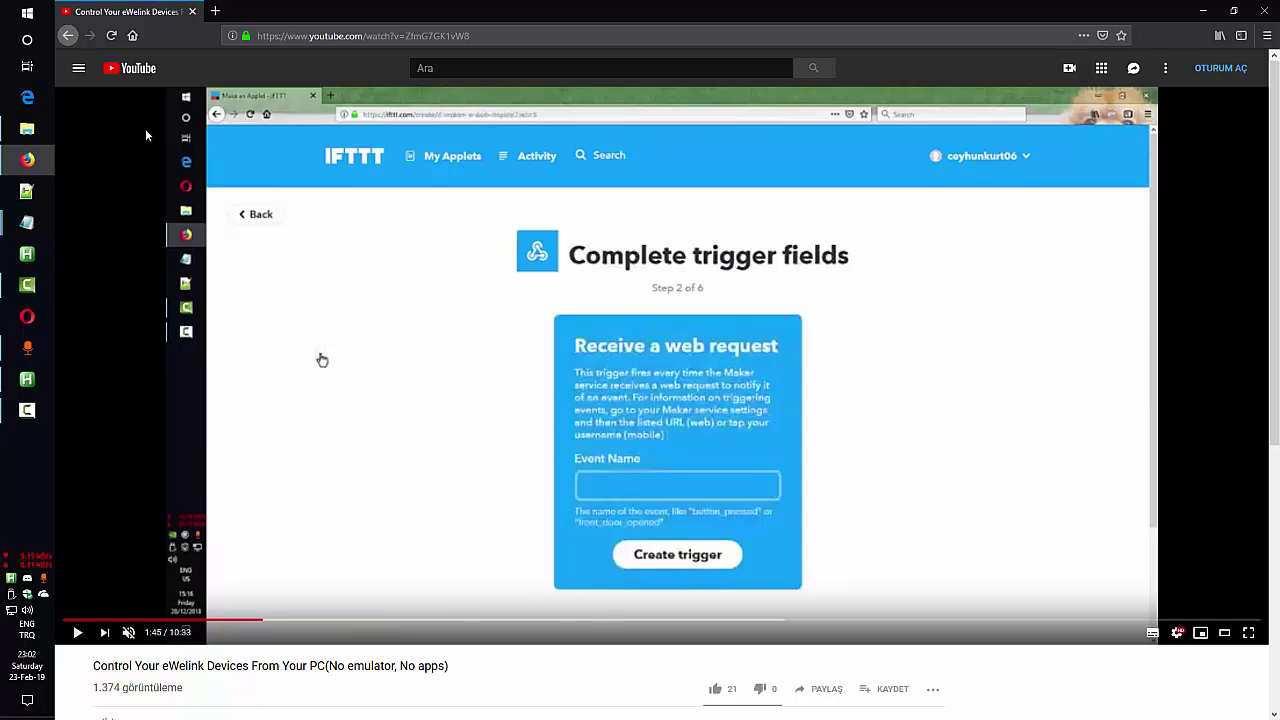
Skip the tutorial to about 4:08, where the light_On applet turns on SMh channel 3
click(27, 160)
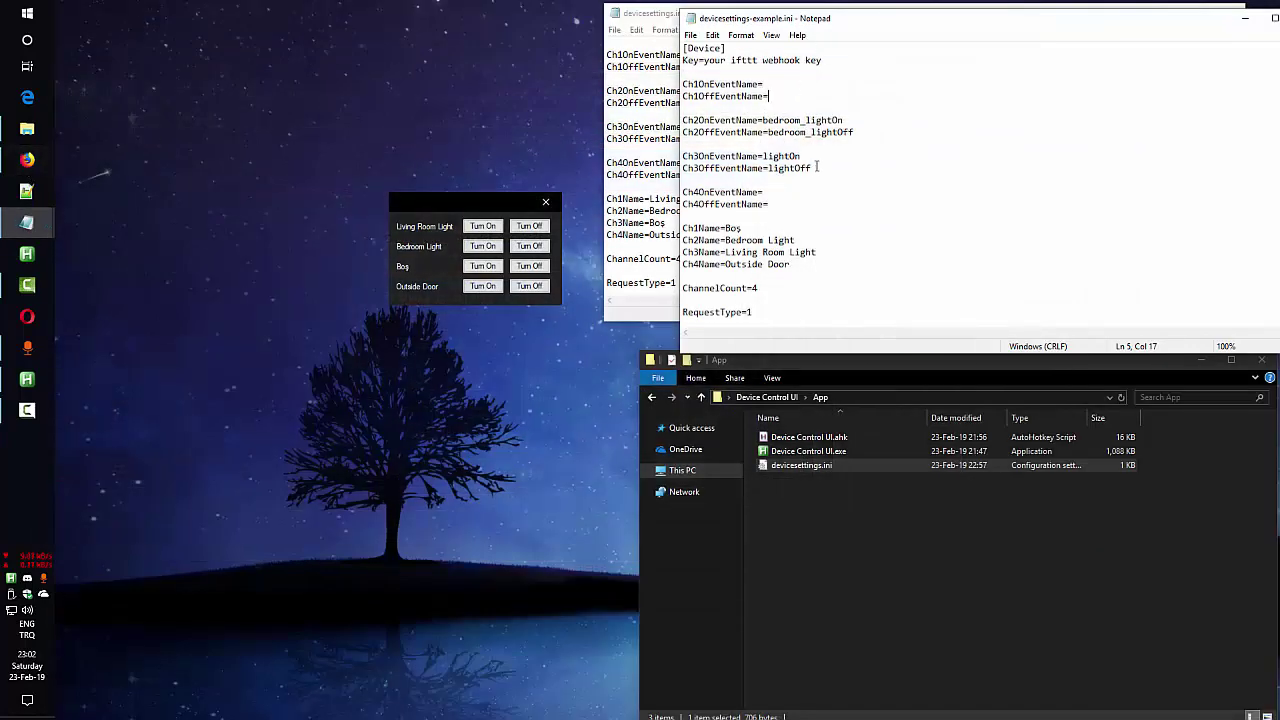
click(27, 160)
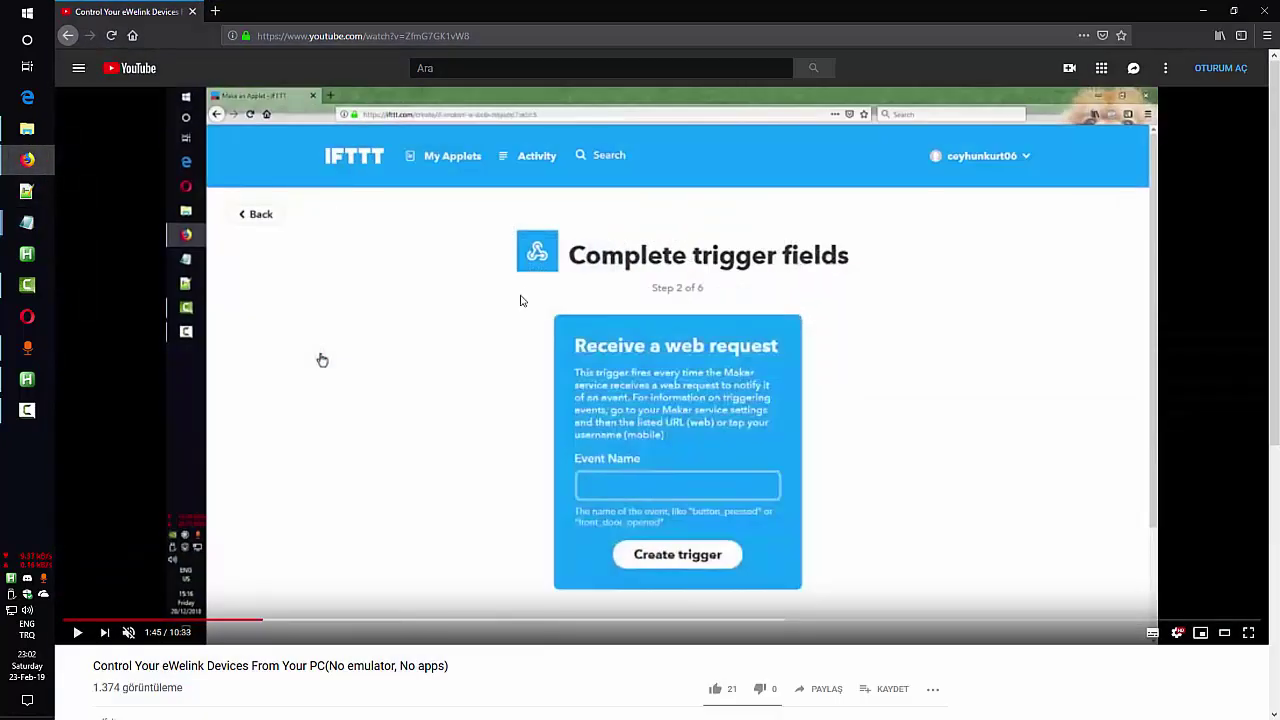
key(l)
key(l)
key(l)
key(l)
key(l)
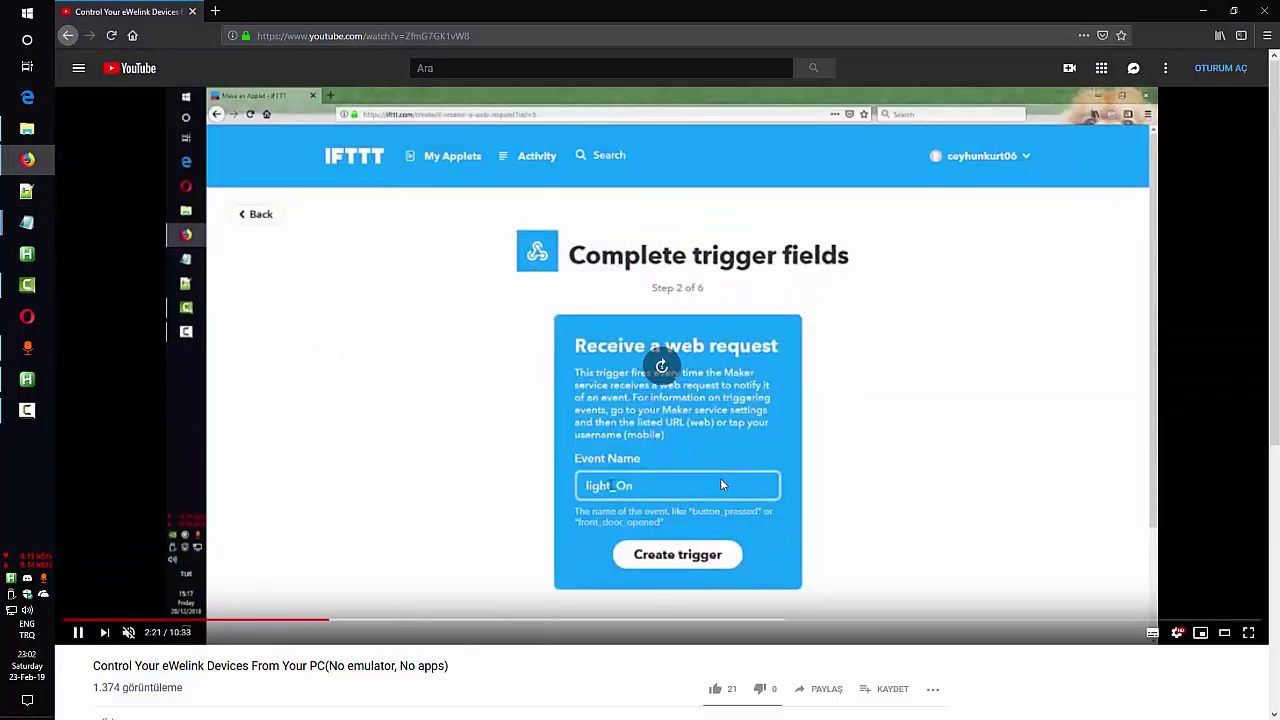
key(l)
key(l)
key(l)
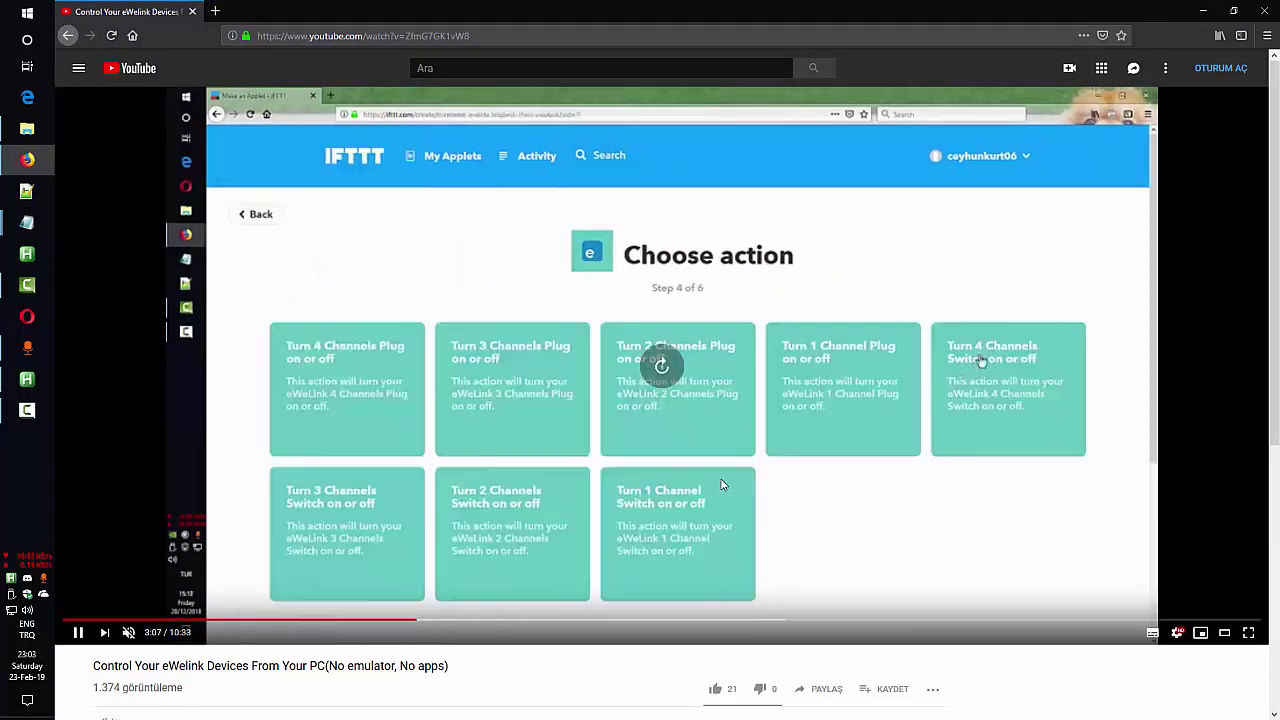
key(l)
key(l)
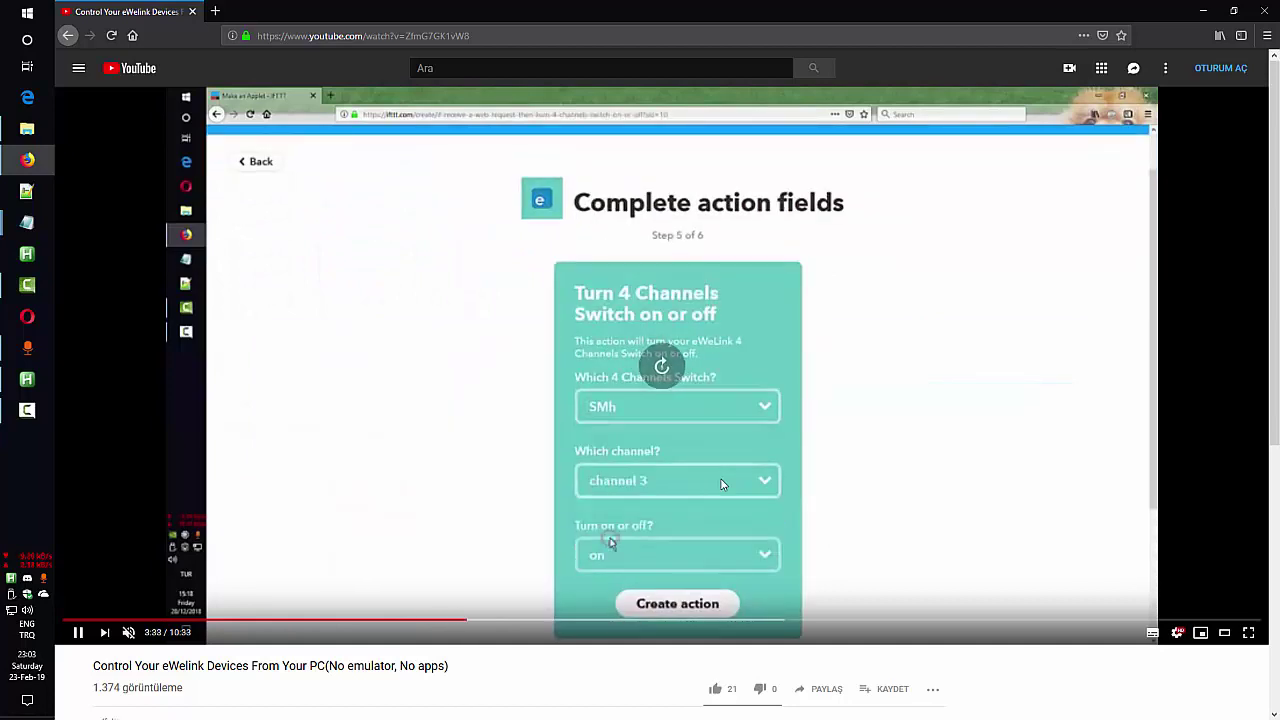
key(l)
key(l)
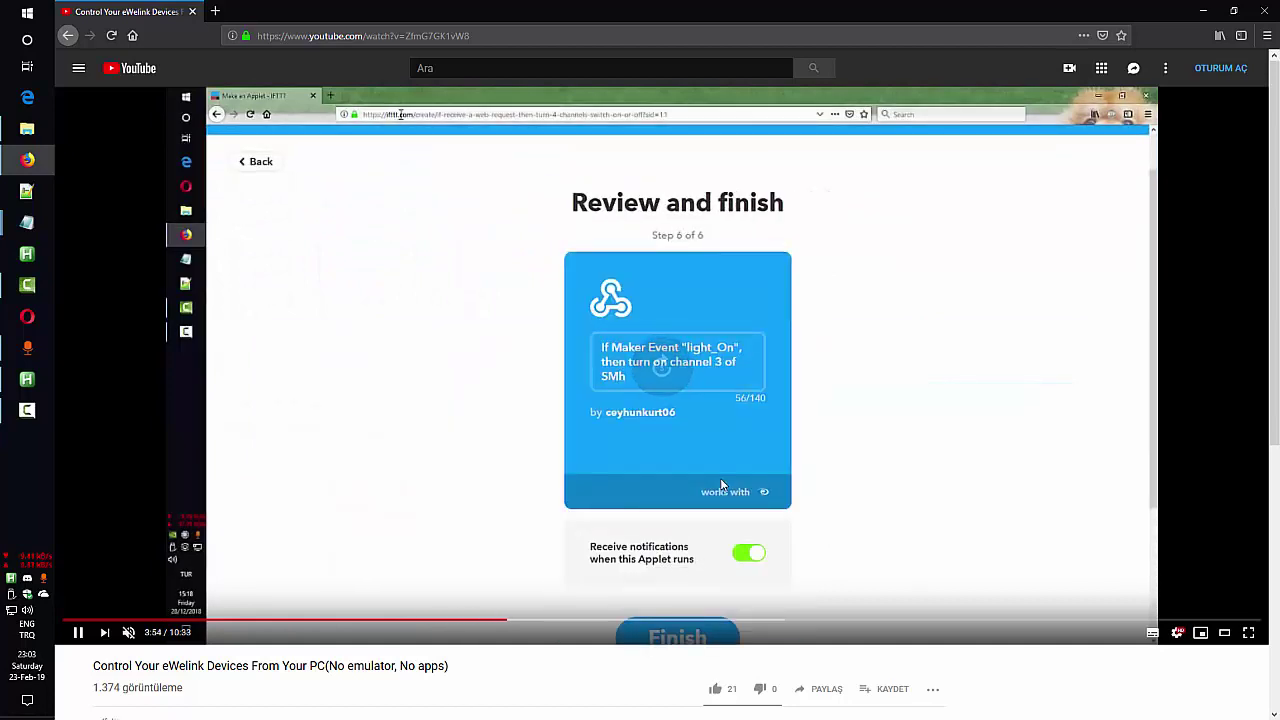
key(Right)
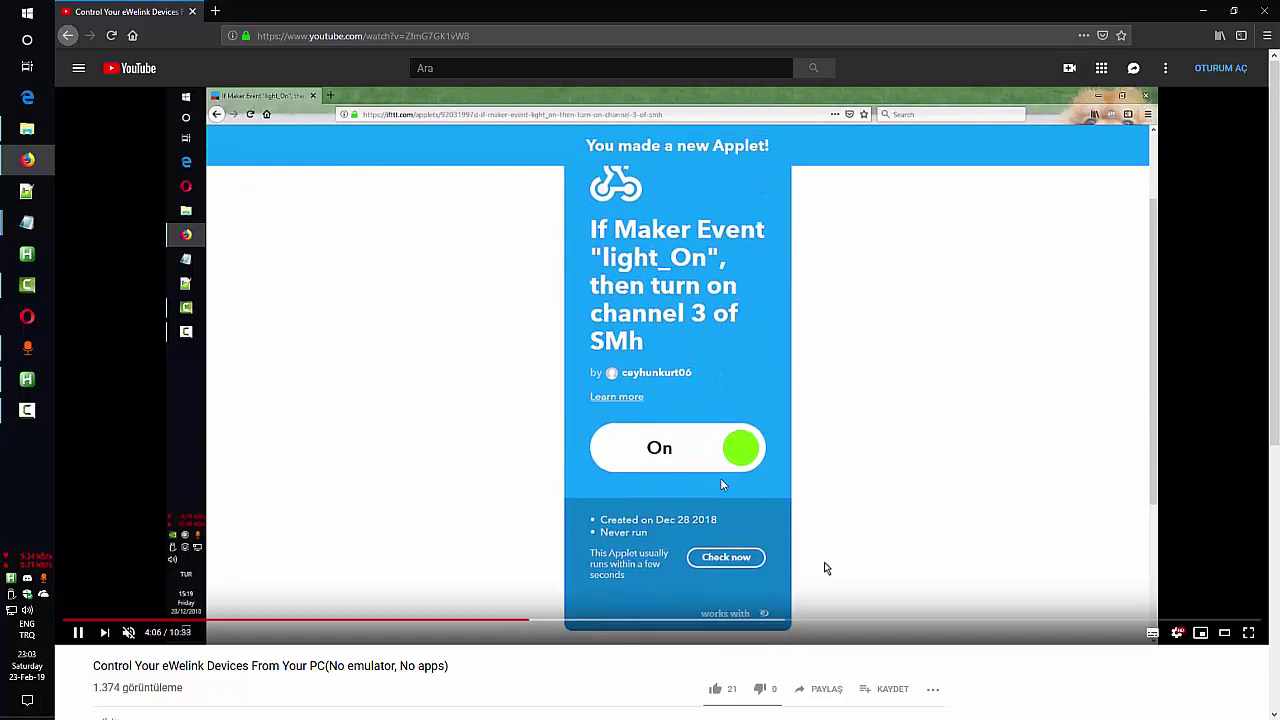
Pause the tutorial on the Maker Webhooks key page, then highlight Notepad's Key placeholder
key(k)
click(700, 519)
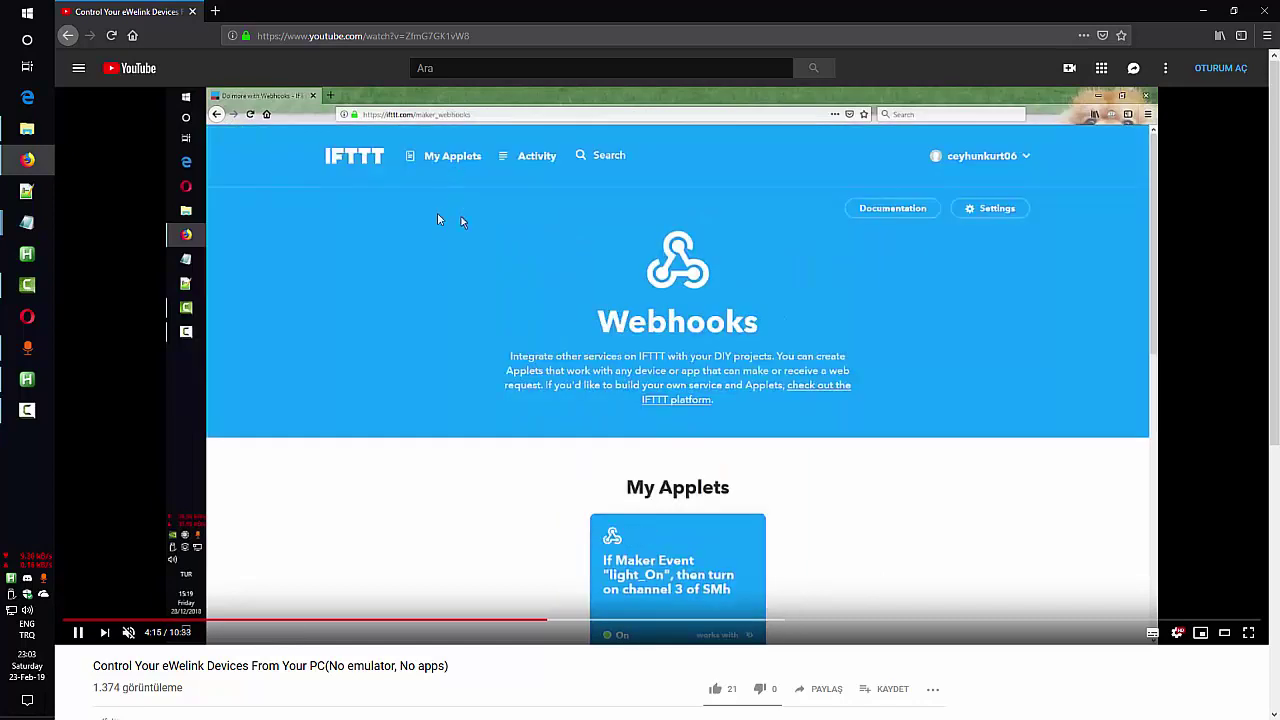
click(461, 221)
click(770, 261)
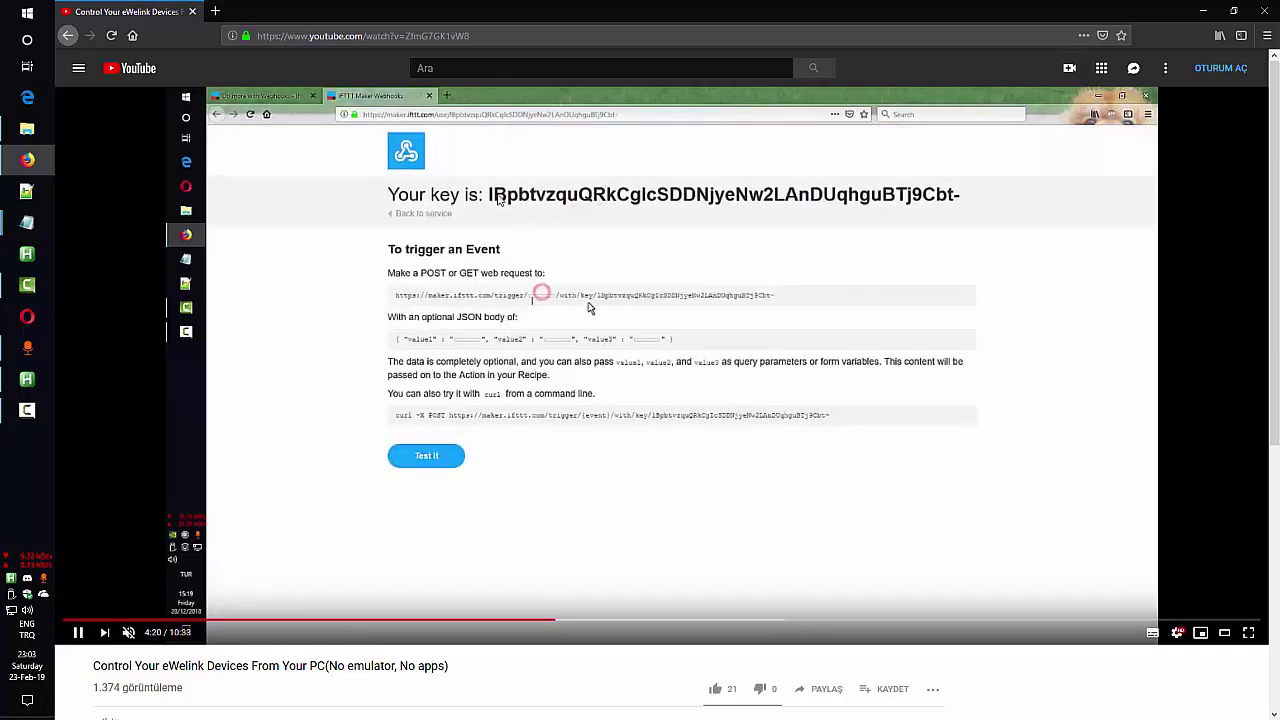
click(590, 307)
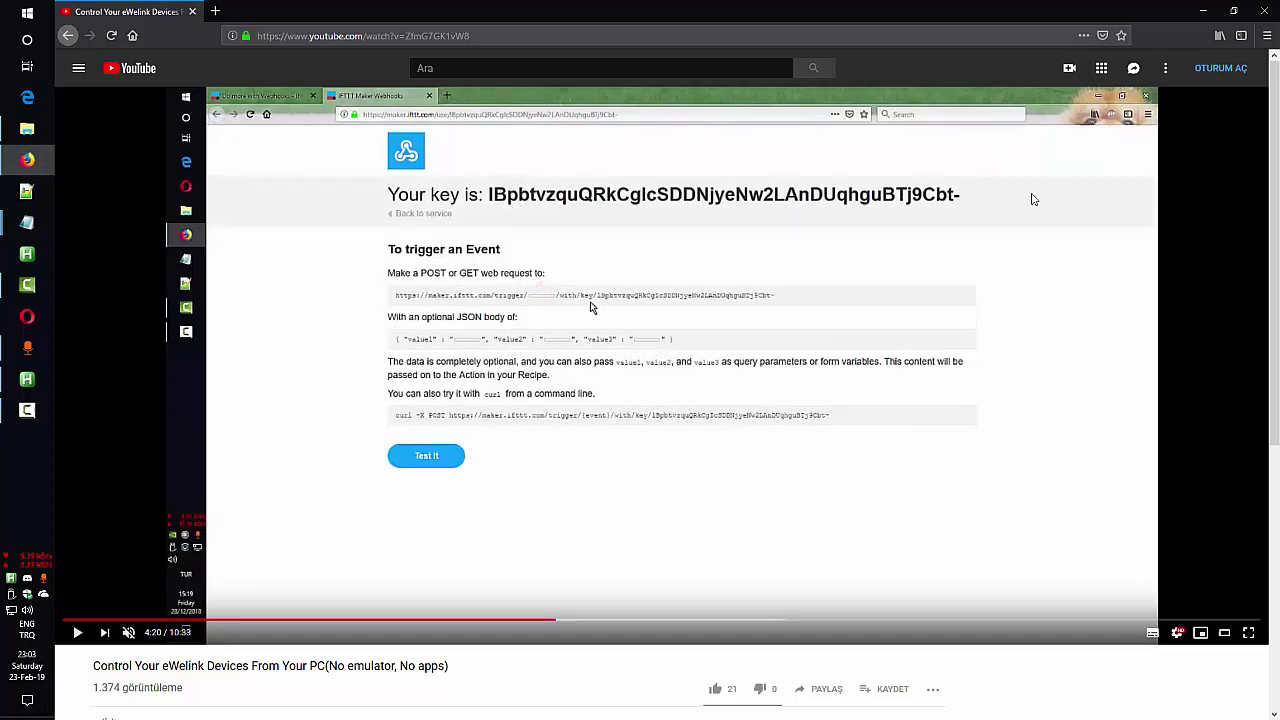
click(27, 160)
drag(703, 60, 844, 60)
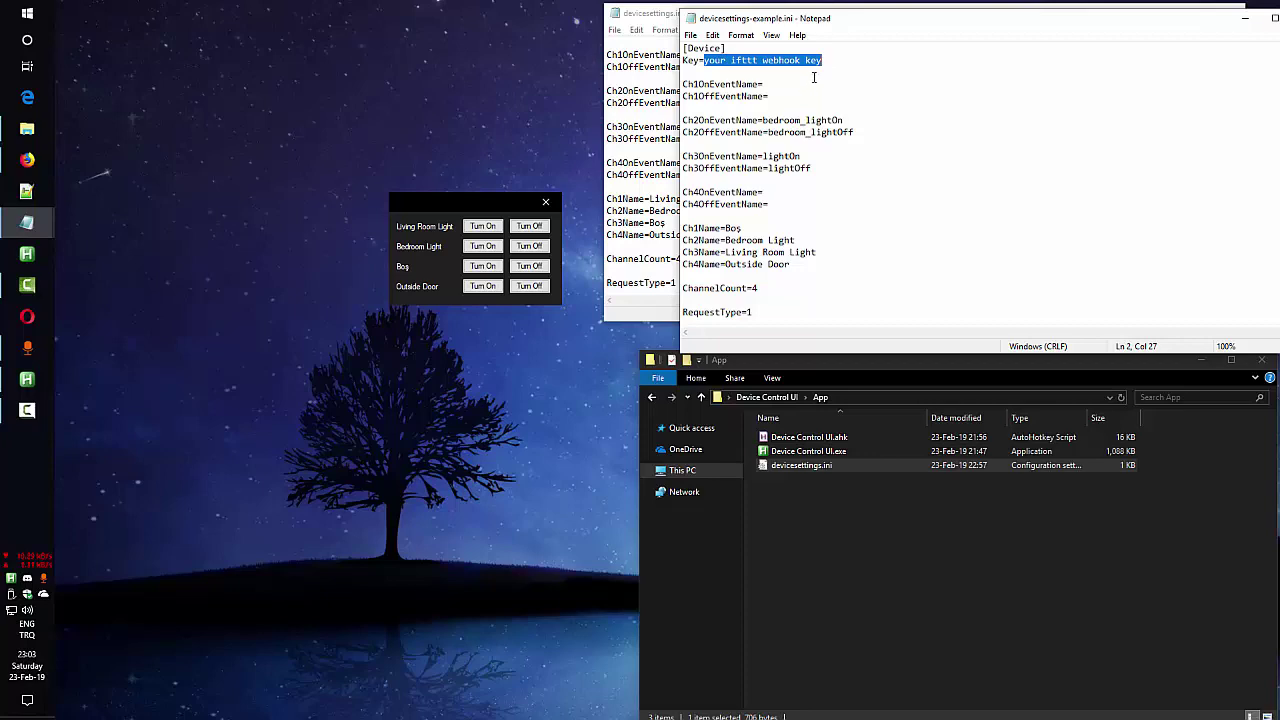
Close the devicesettings-example.ini window, leaving devicesettings.ini as the only Notepad file
click(637, 55)
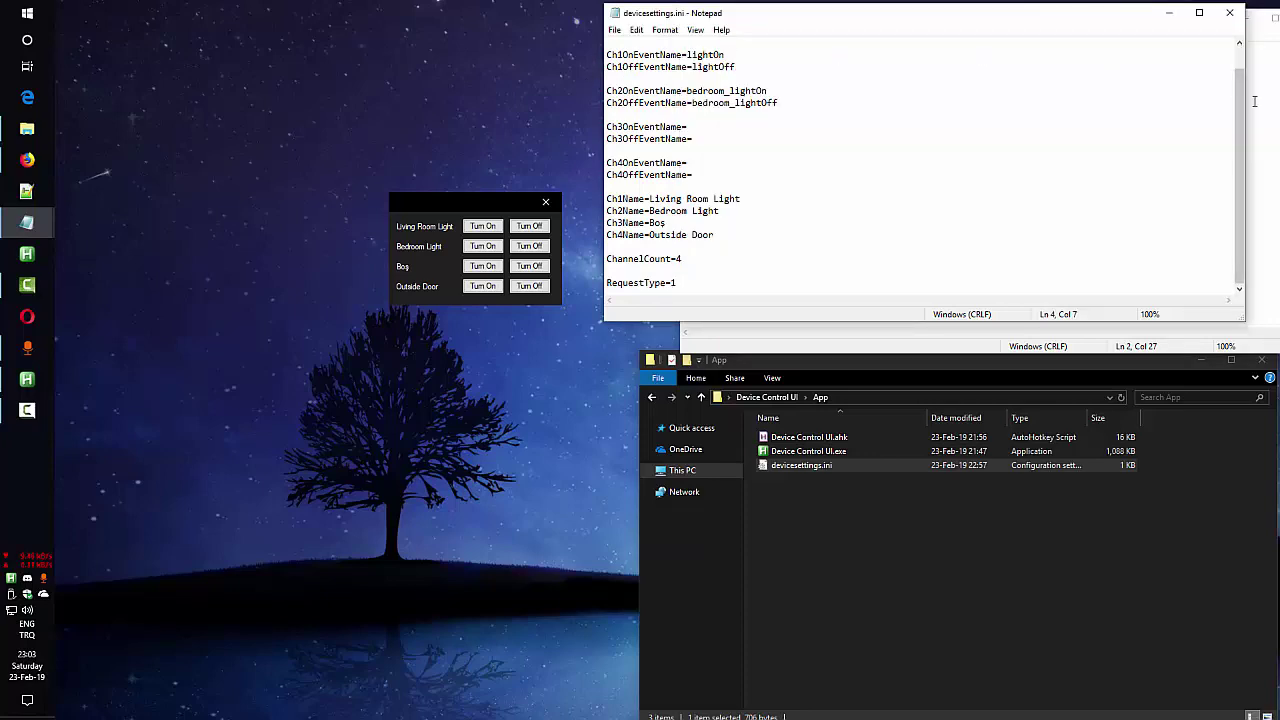
click(1262, 22)
drag(1189, 26, 1107, 33)
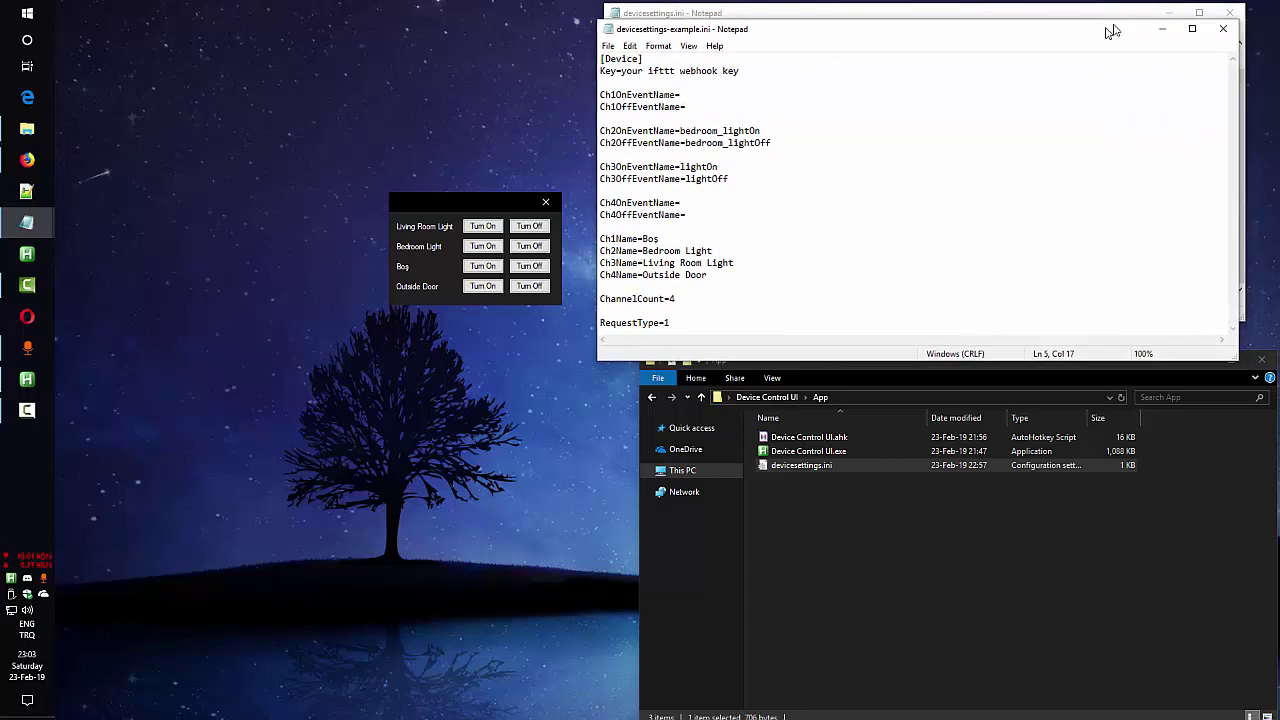
click(1216, 33)
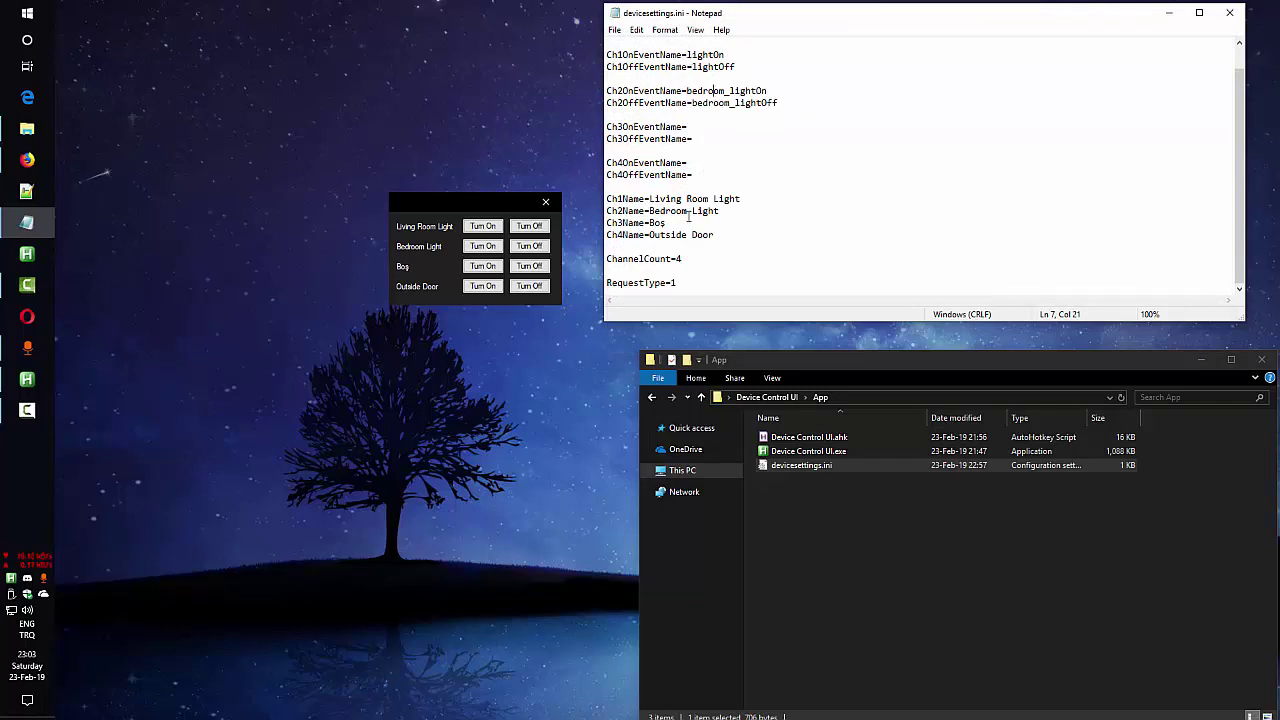
Look over the channel event name lines and the Ch1Name–Ch4Name lines in devicesettings.ini
drag(690, 55, 692, 90)
click(689, 116)
drag(654, 198, 648, 210)
click(731, 240)
drag(731, 236, 604, 196)
click(753, 216)
drag(414, 228, 382, 176)
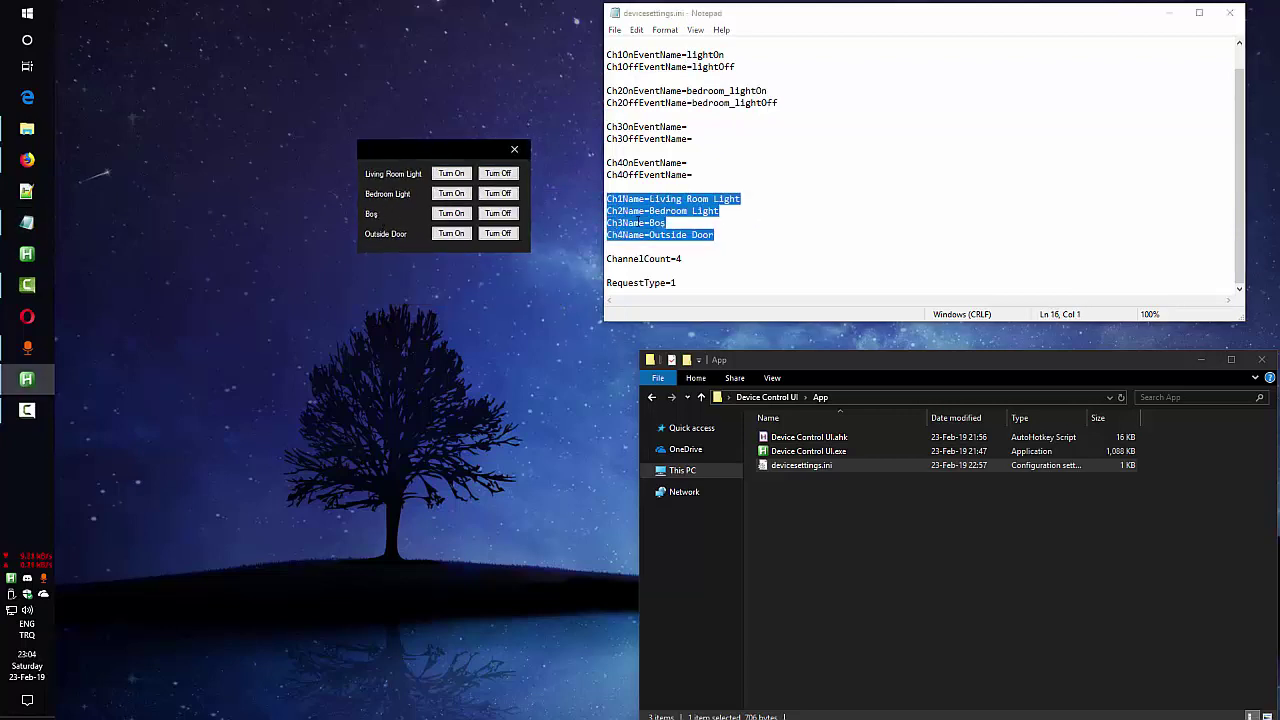
Rename channel 3 from Bos to 'Dining Room' and save devicesettings.ini
click(685, 222)
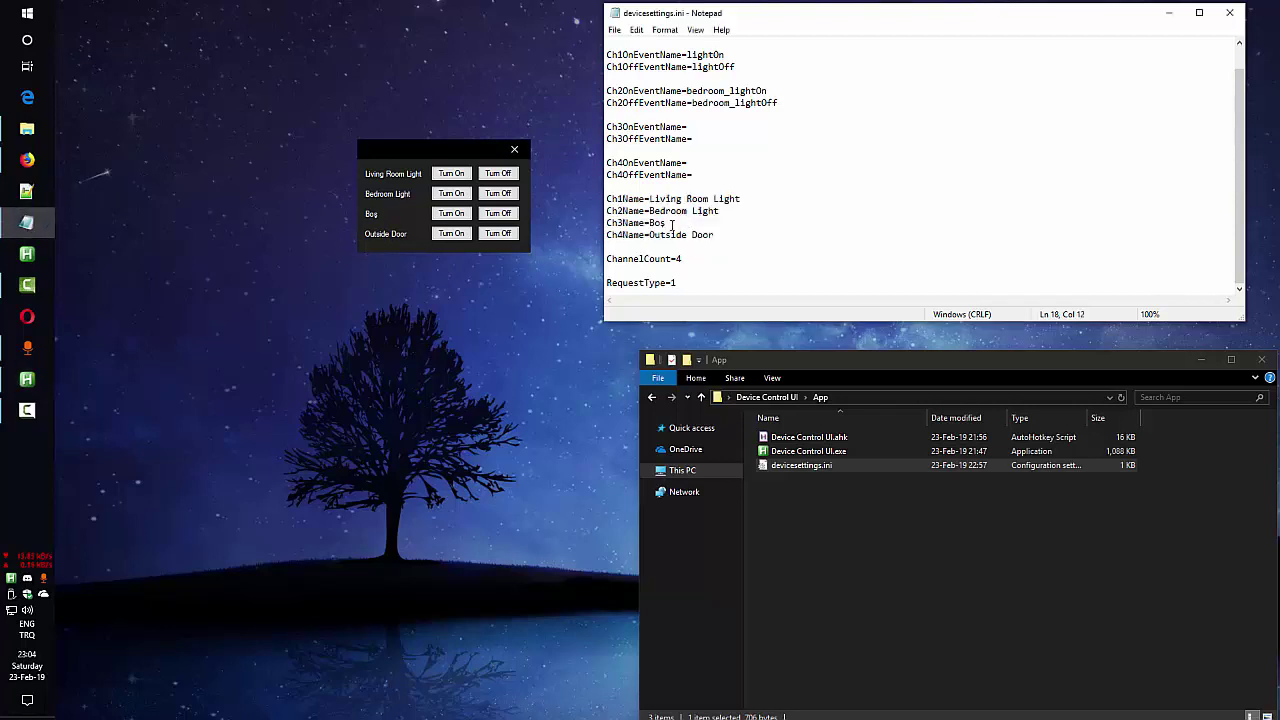
double_click(651, 223)
text(Dining Doom)
click(617, 32)
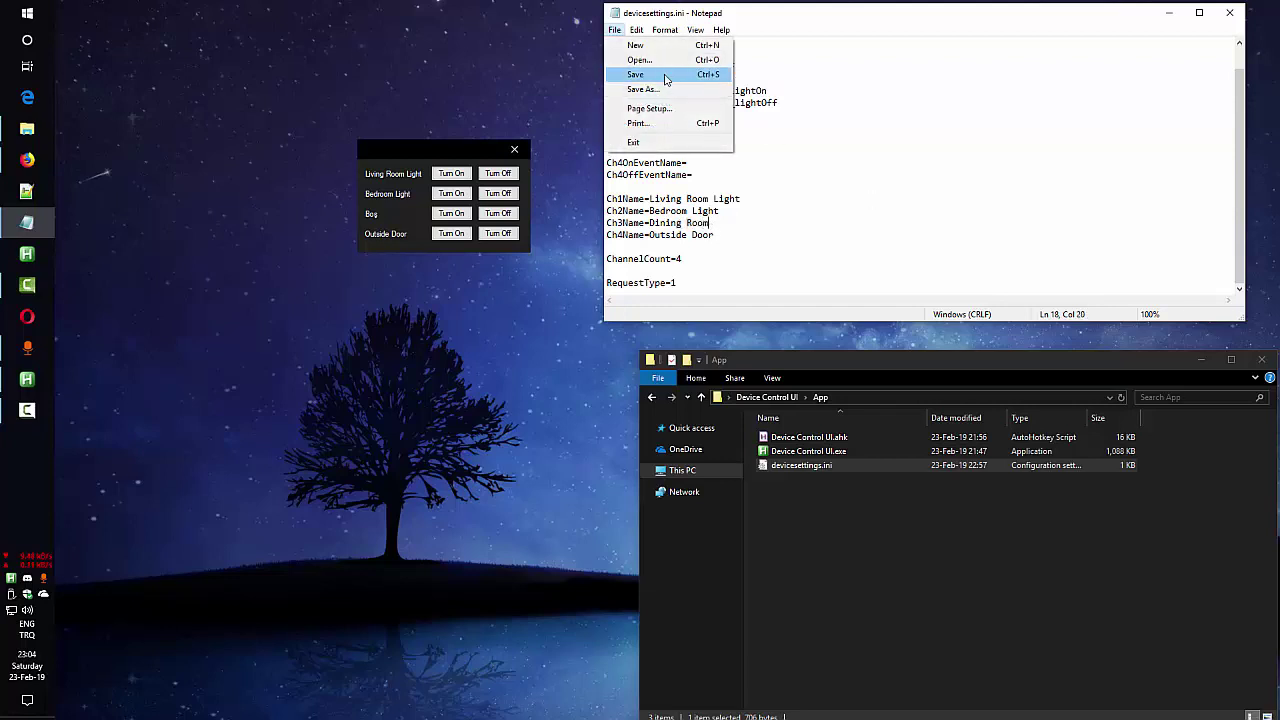
click(658, 78)
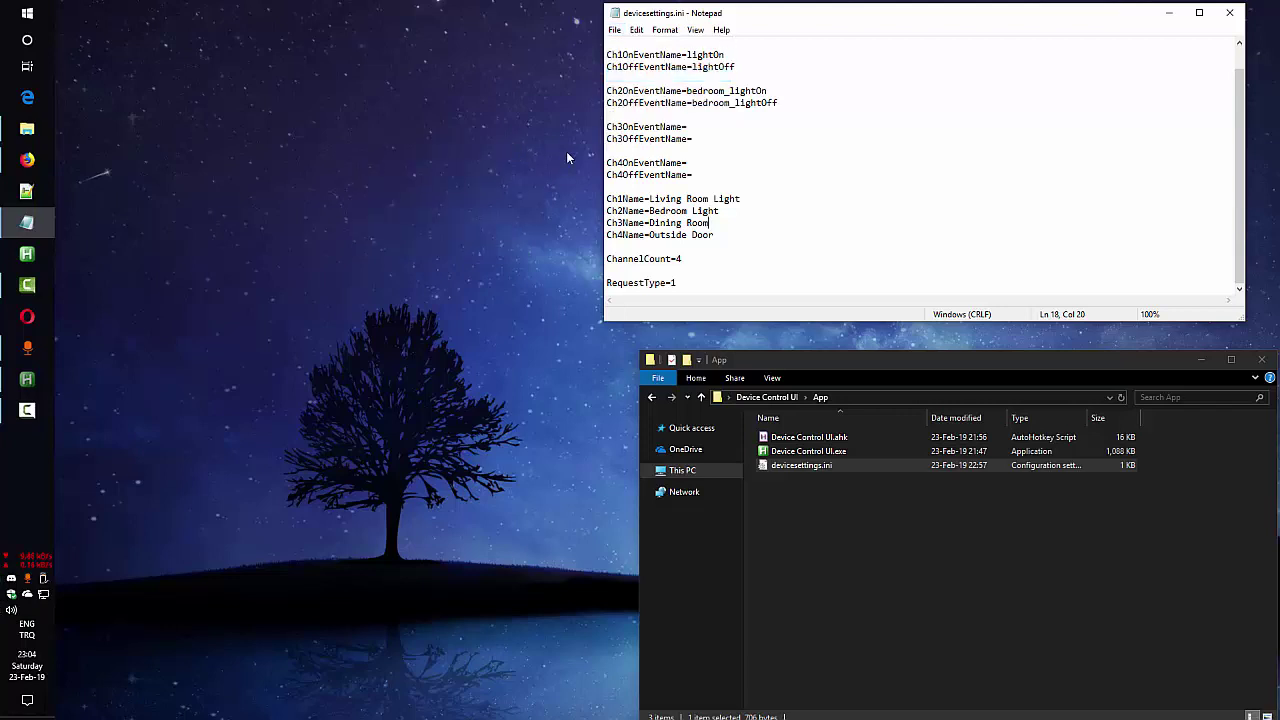
Check the new name in Device Control UI, then set Ch3Name back to Bos and close the panel
double_click(808, 451)
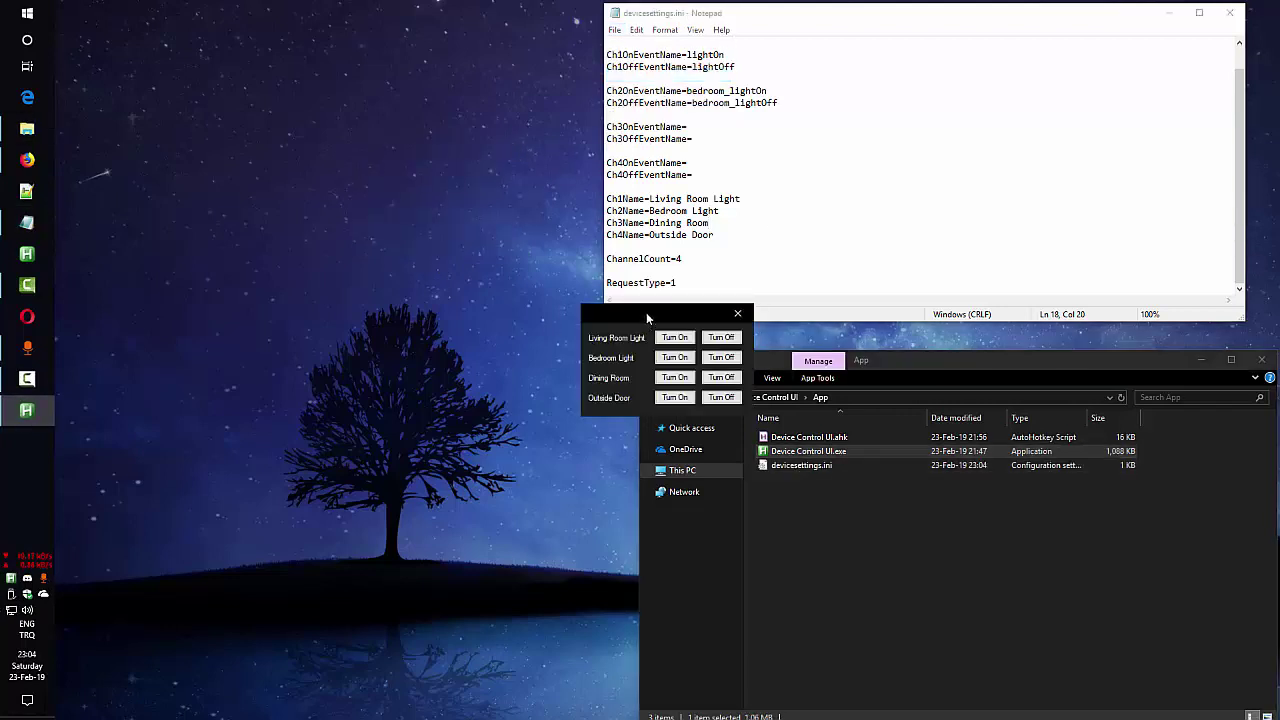
drag(646, 312, 369, 164)
drag(726, 230, 651, 226)
click(712, 222)
key(BackSpace)
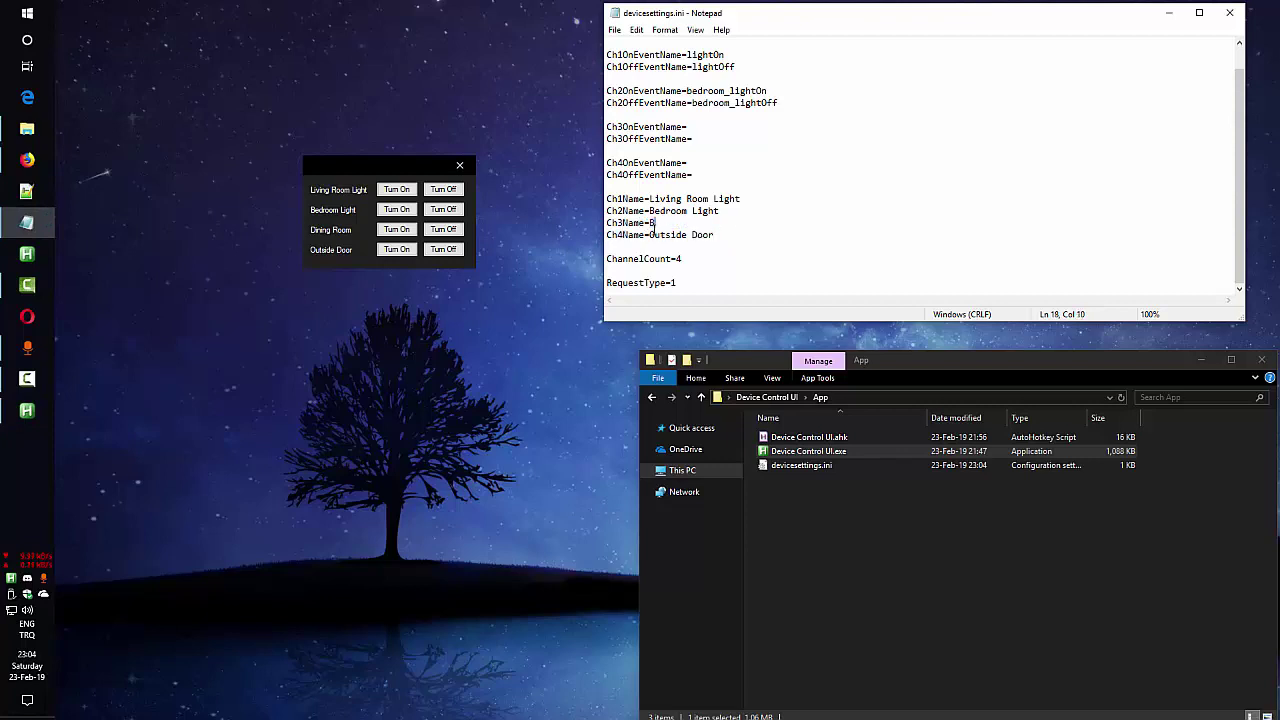
text(Bos)
click(458, 170)
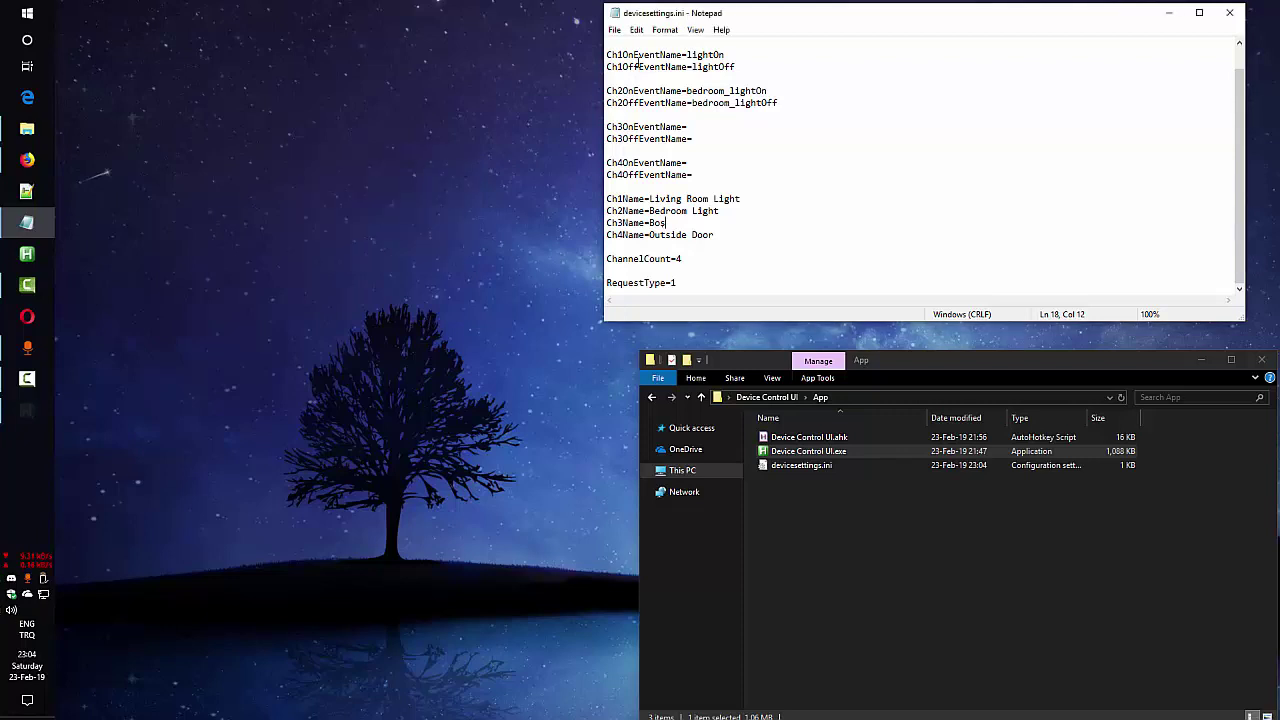
click(614, 29)
click(645, 75)
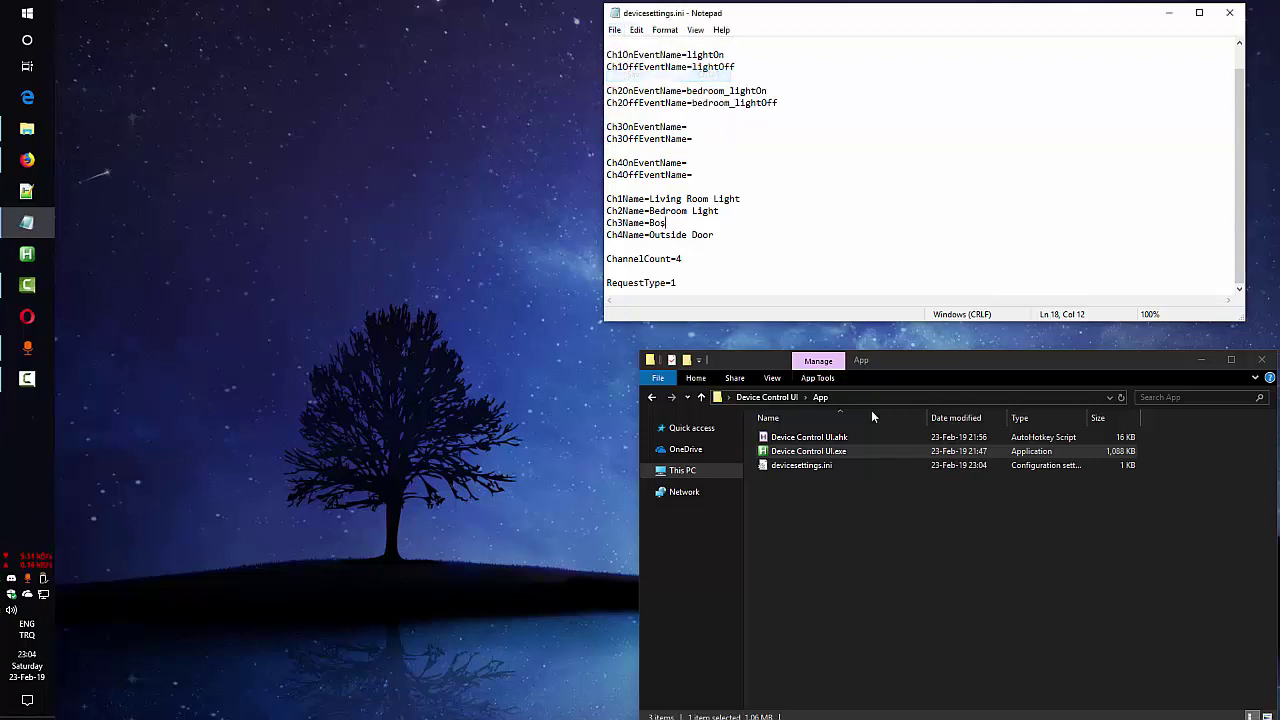
double_click(808, 451)
drag(522, 299, 420, 273)
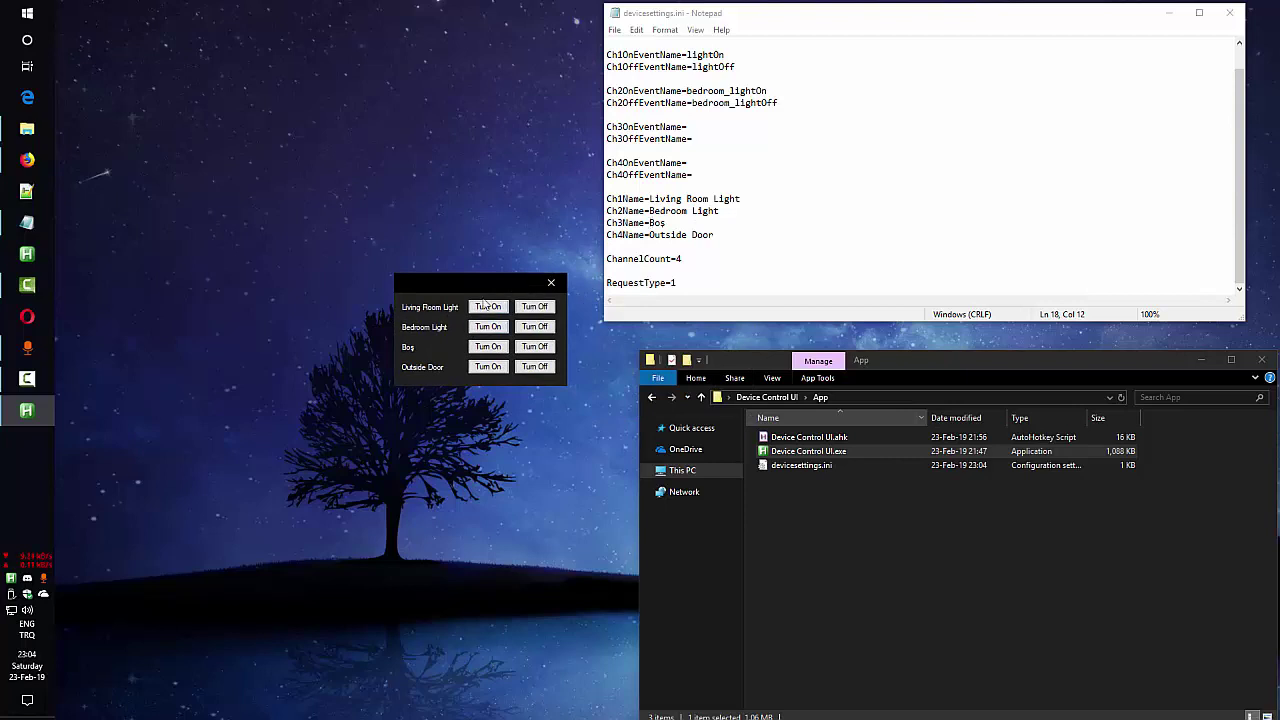
drag(666, 223, 644, 223)
click(737, 234)
drag(454, 279, 460, 224)
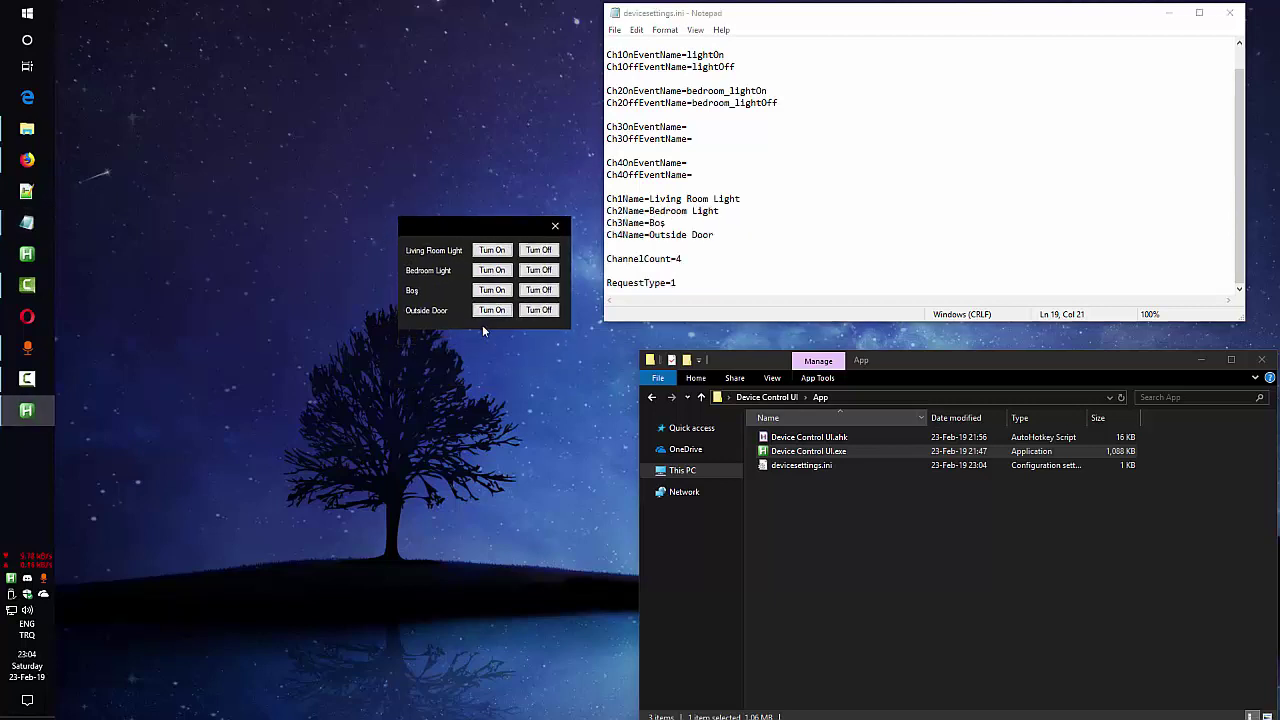
click(679, 259)
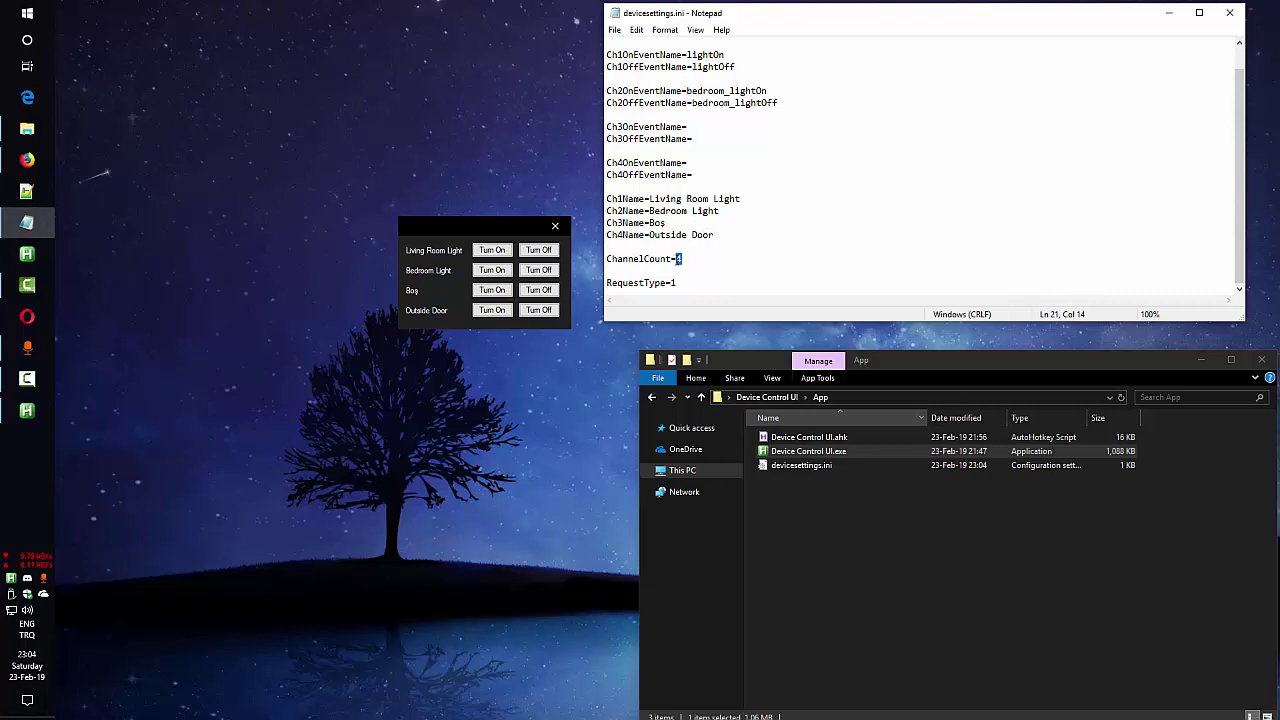
drag(681, 221, 590, 226)
click(684, 224)
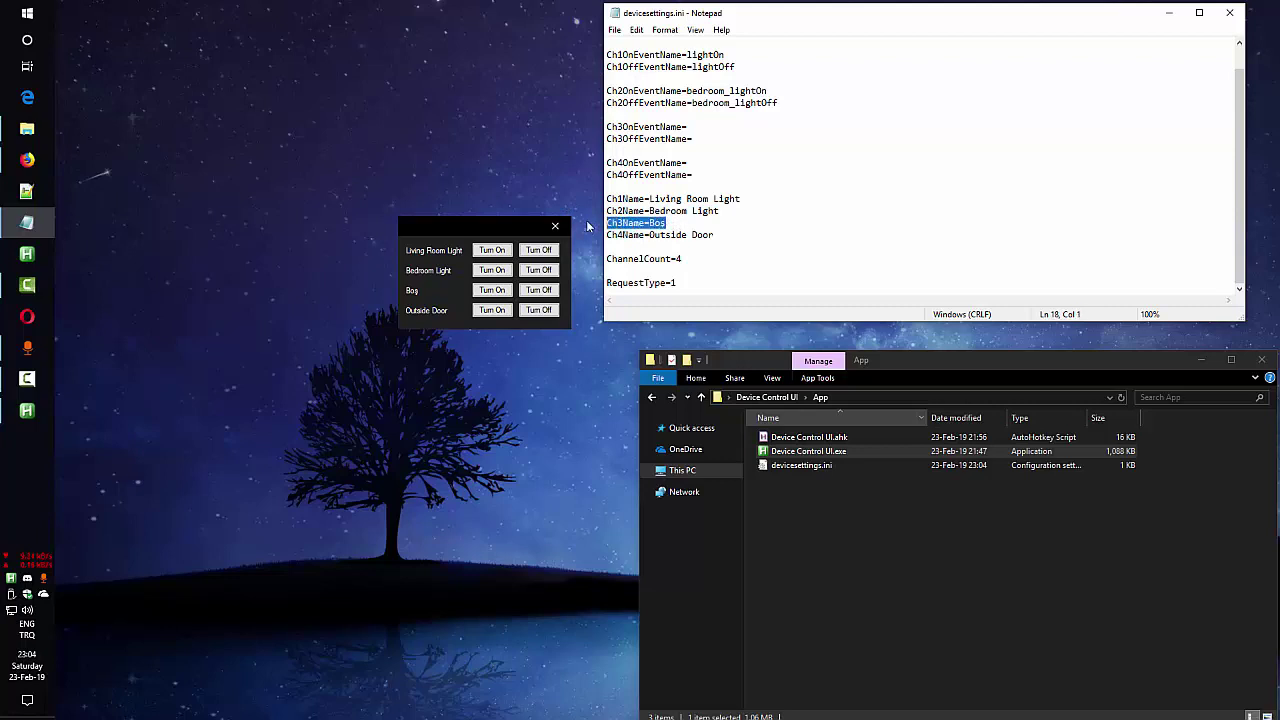
Move 'Outside Door' into Ch3Name and put Bos in Ch4Name
click(714, 235)
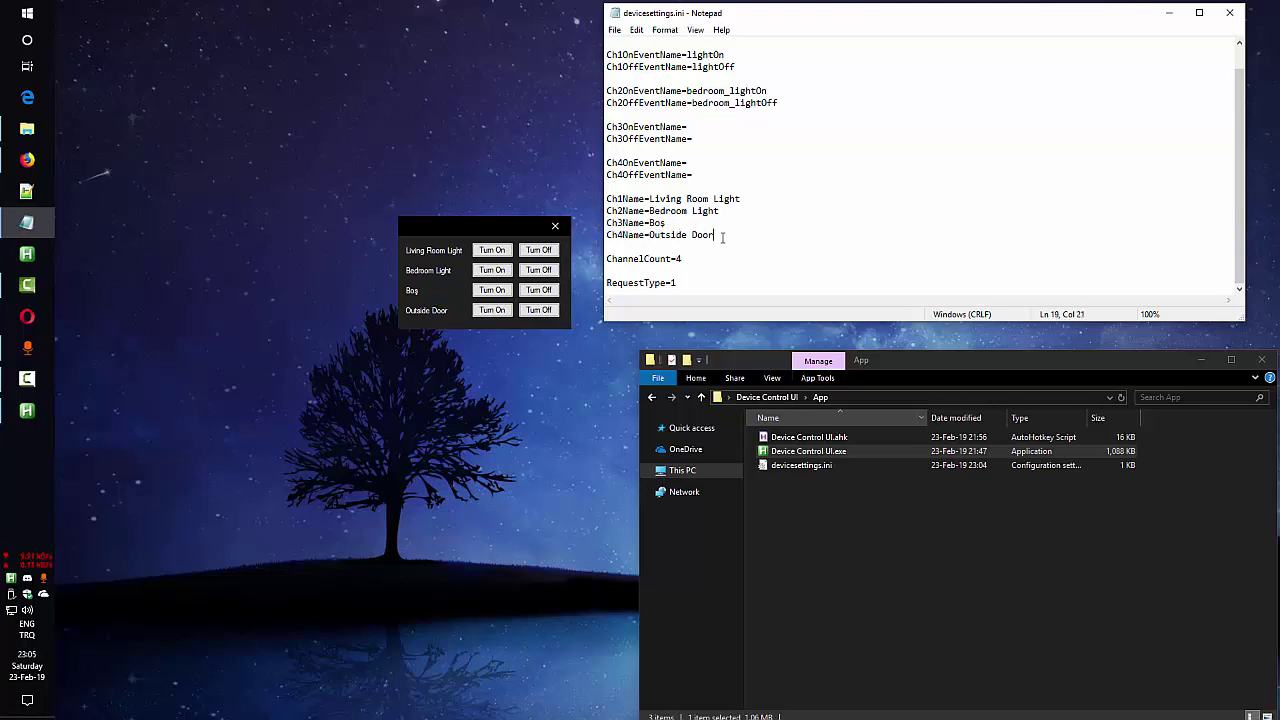
drag(714, 235, 649, 235)
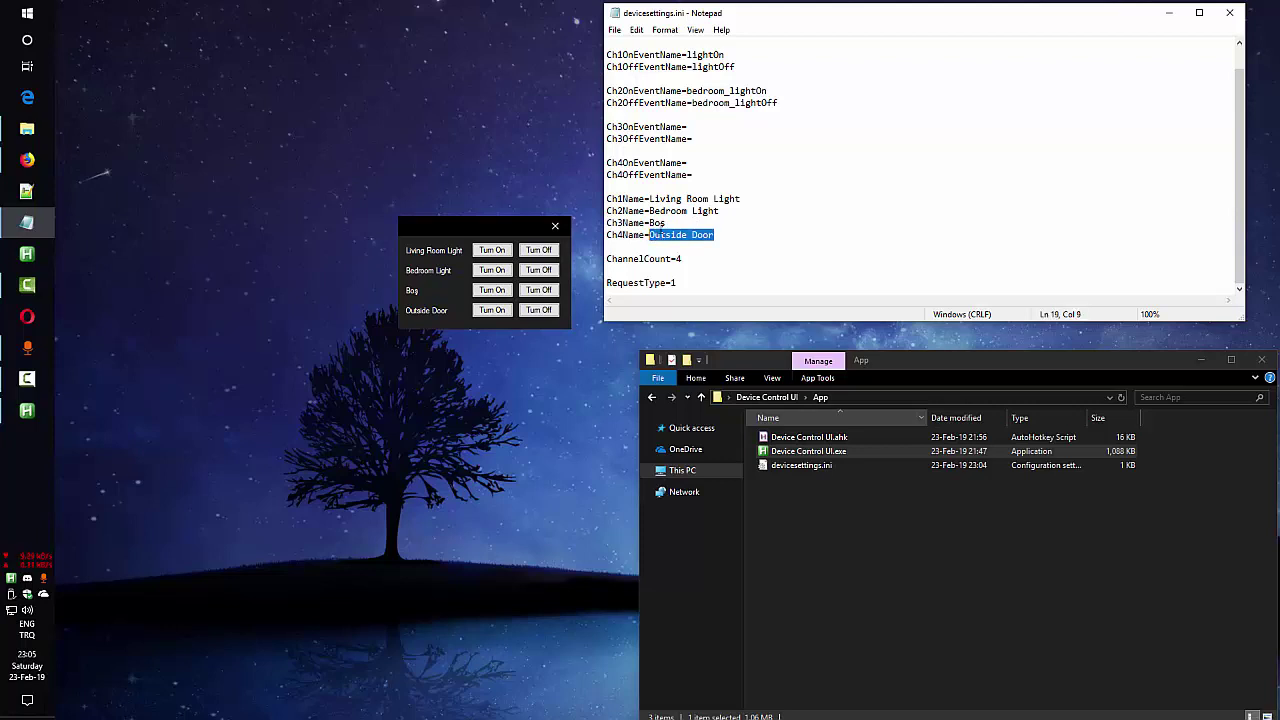
key(ctrl+x)
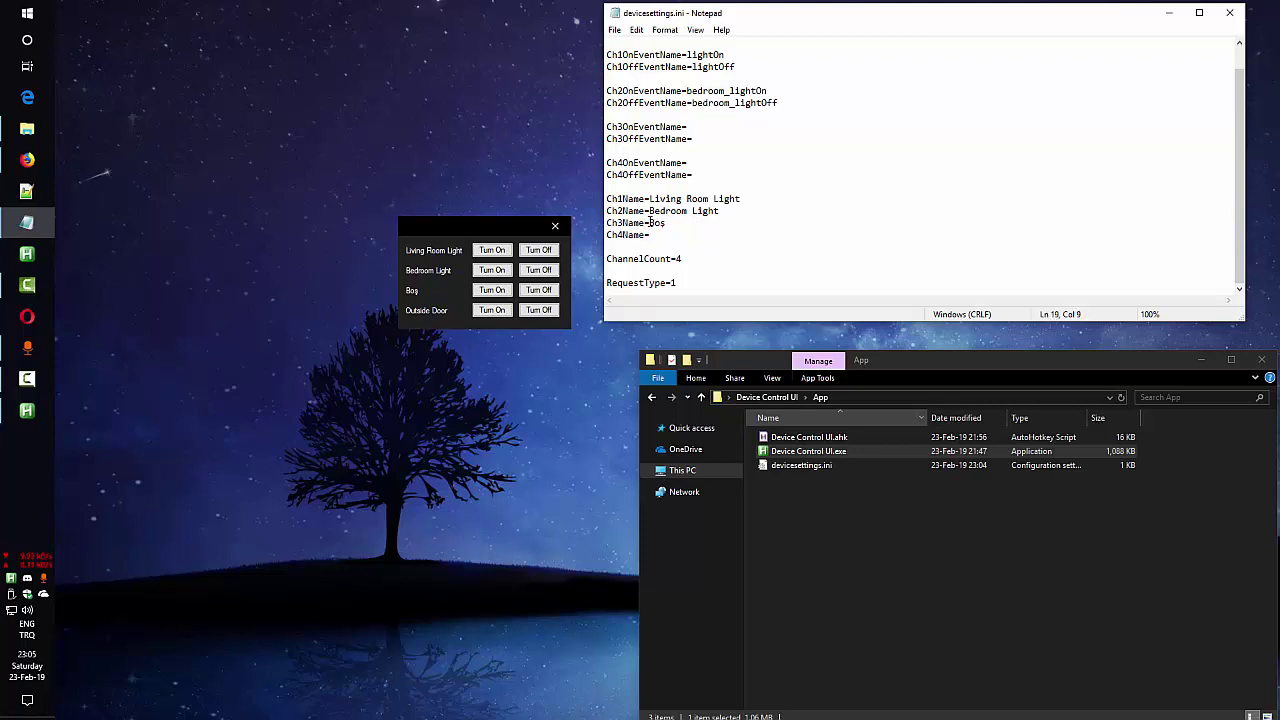
drag(649, 223, 666, 223)
key(ctrl+v)
click(674, 237)
text(Bos)
Look over the empty Ch3/Ch4 event name entries and the Ch4Name=Bos line
click(699, 166)
drag(638, 163, 670, 163)
click(706, 136)
click(706, 174)
drag(693, 236, 595, 228)
click(688, 236)
Set ChannelCount to 3 and save the file
drag(677, 259, 737, 259)
text(3)
click(614, 29)
click(652, 89)
drag(436, 273, 398, 205)
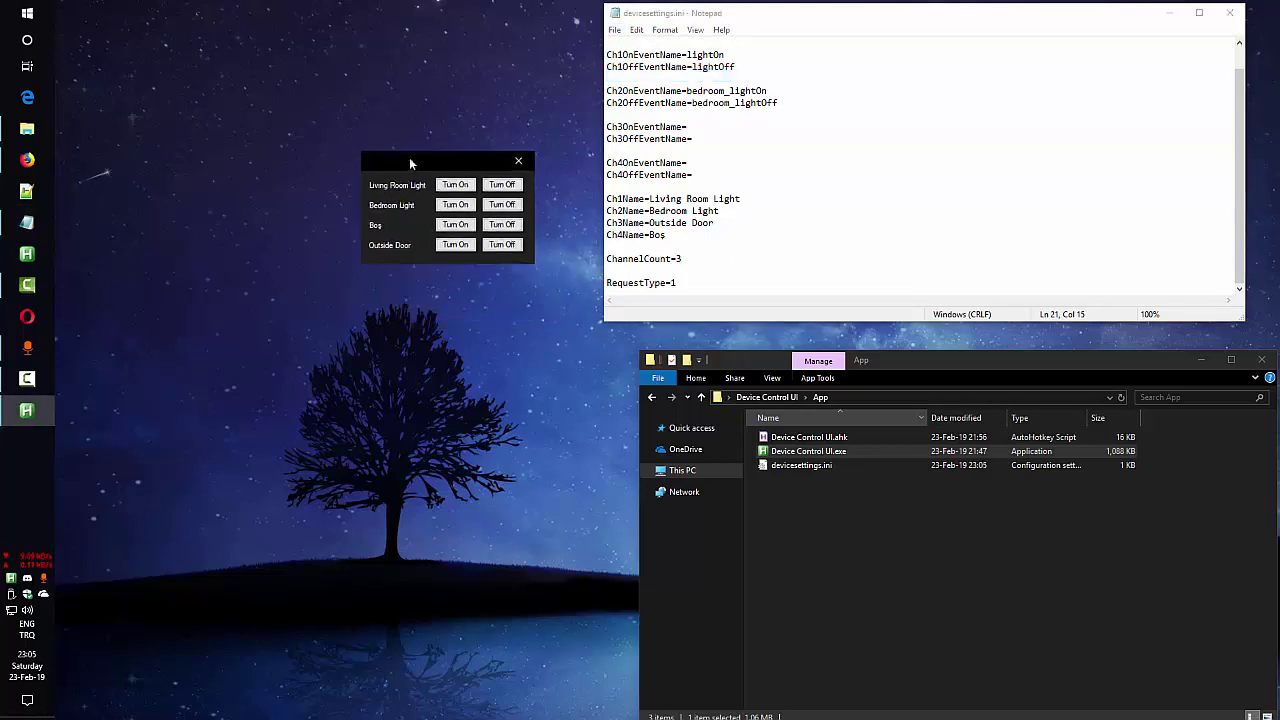
Relaunch Device Control UI to view the three-channel layout
click(517, 159)
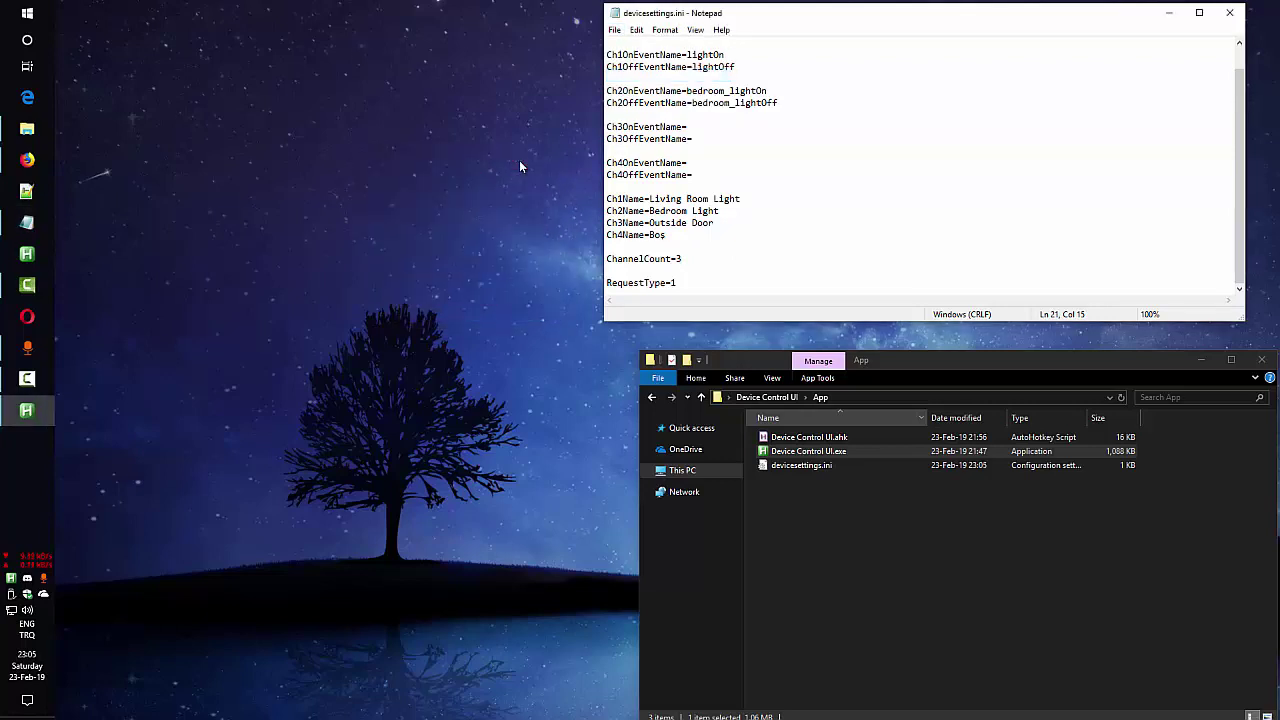
double_click(812, 451)
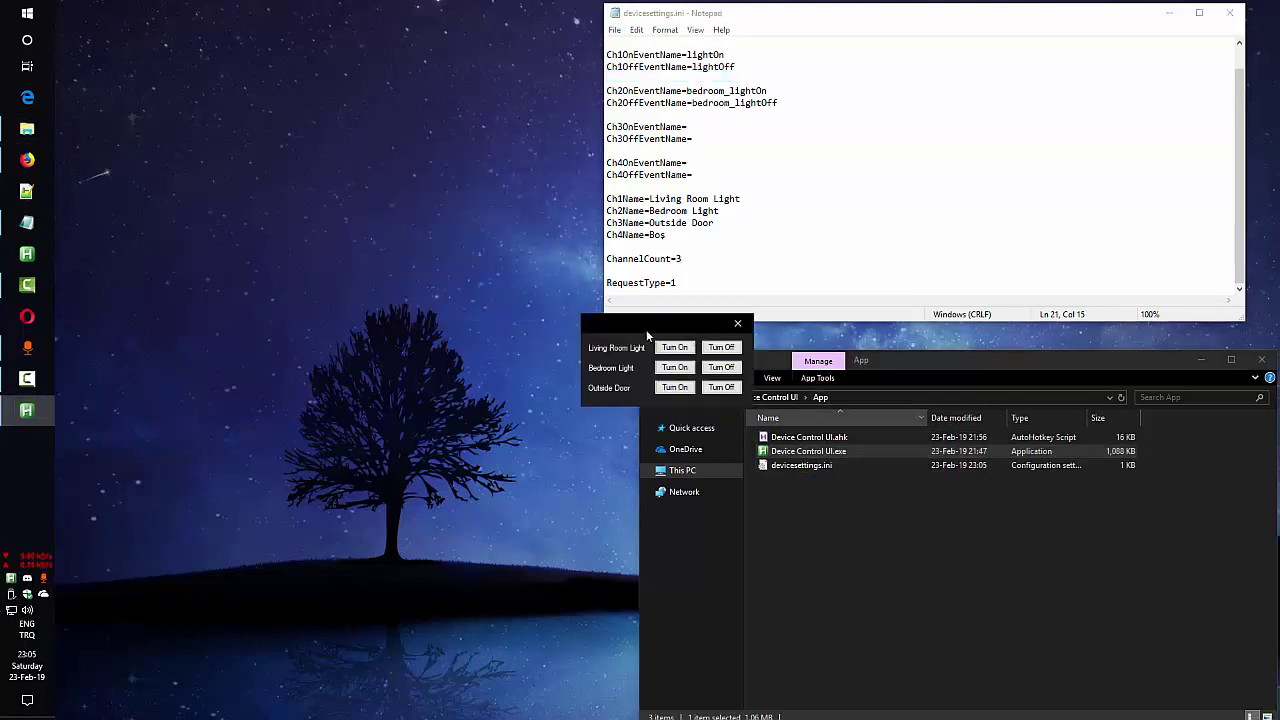
drag(645, 330, 414, 137)
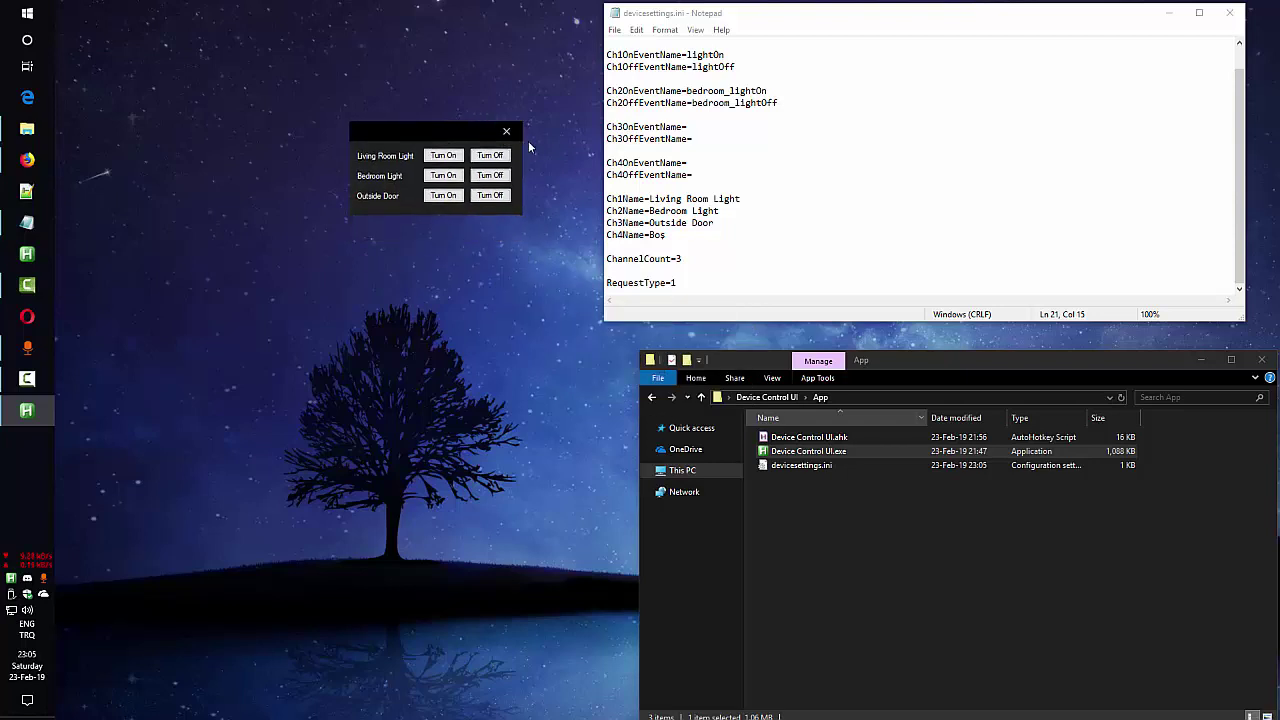
Change ChannelCount to 2, save, and relaunch Device Control UI
drag(676, 260, 699, 260)
text(2)
click(634, 30)
mouse_move(614, 30)
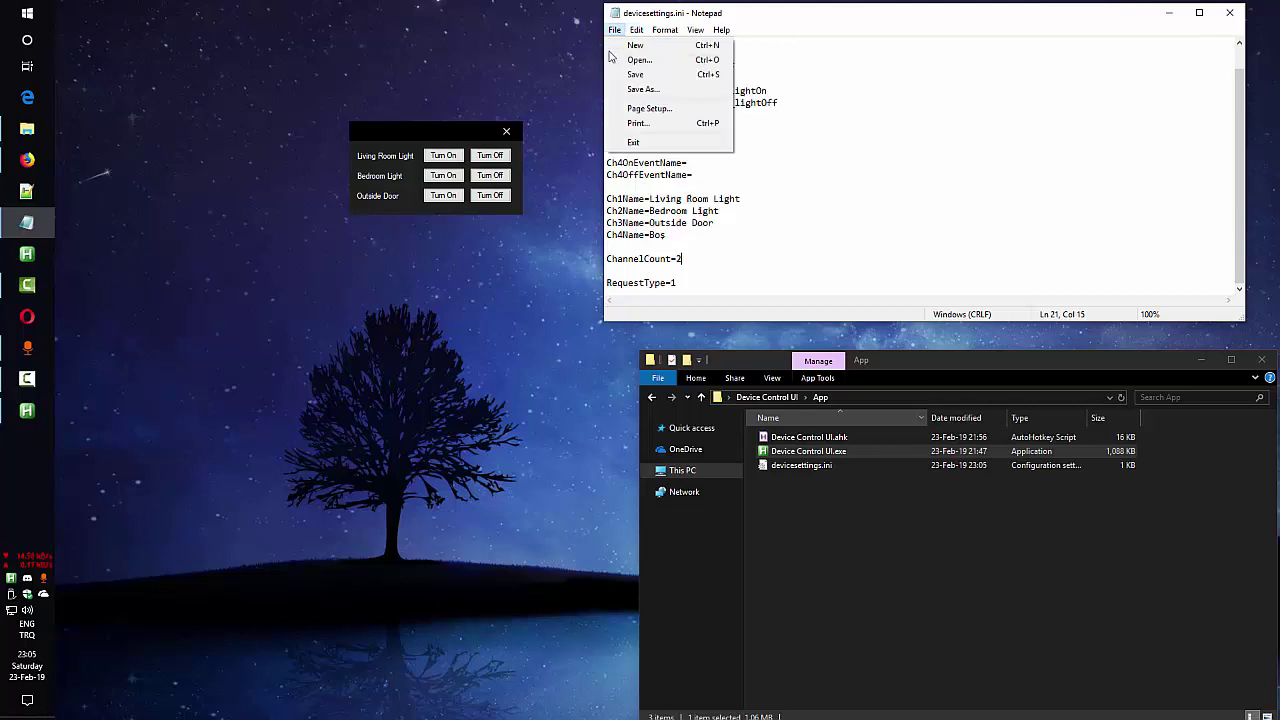
click(660, 74)
double_click(787, 450)
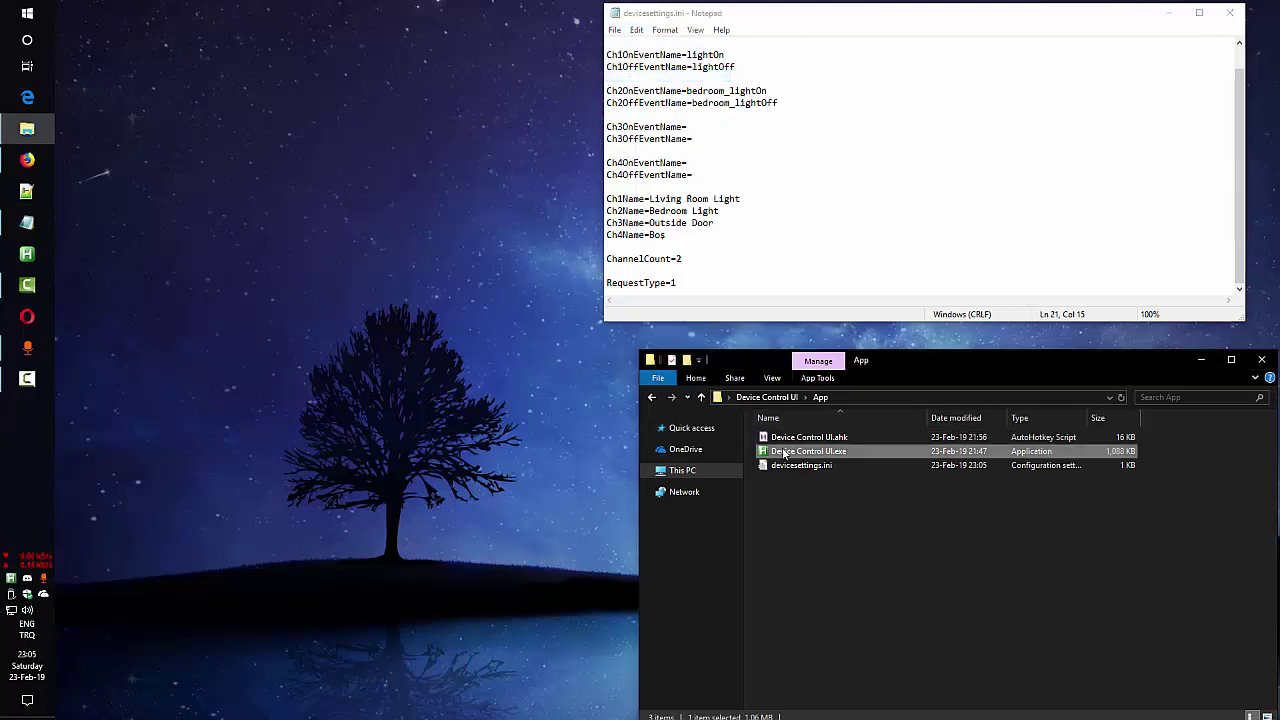
Change ChannelCount to 1, save, and relaunch Device Control UI
click(677, 262)
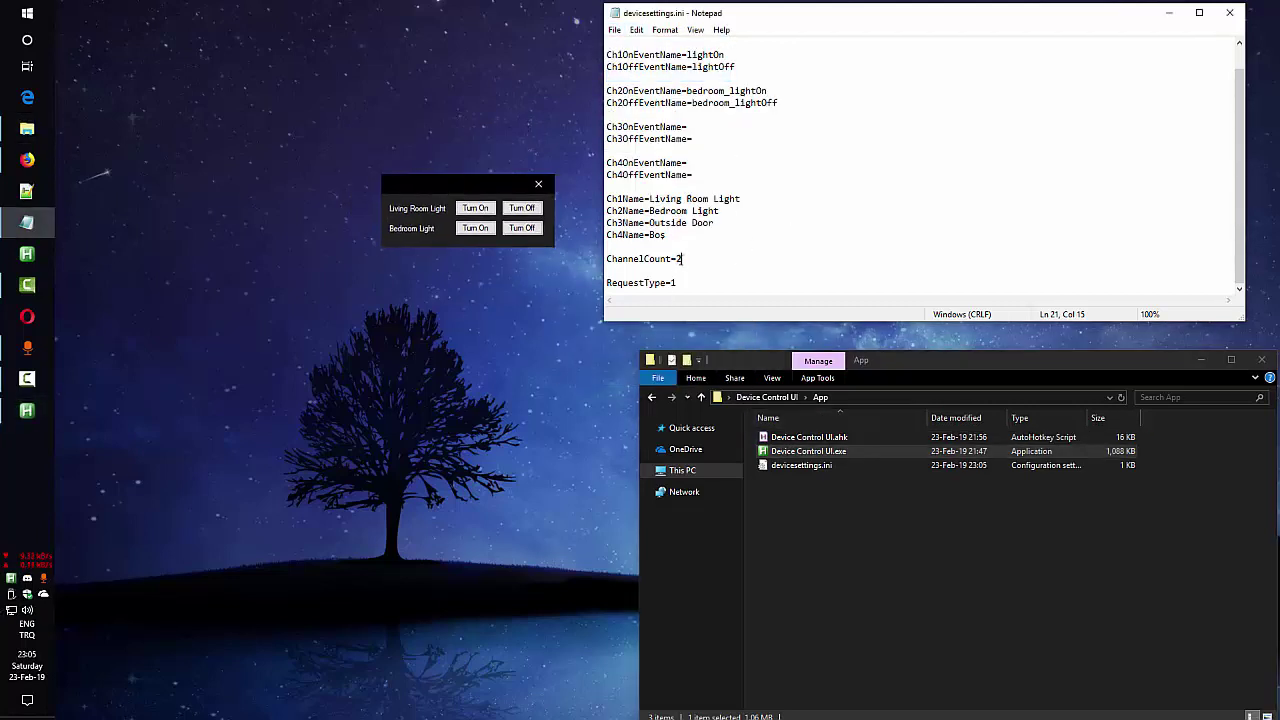
double_click(677, 259)
text(1)
click(614, 30)
click(640, 72)
click(538, 183)
click(836, 455)
double_click(836, 455)
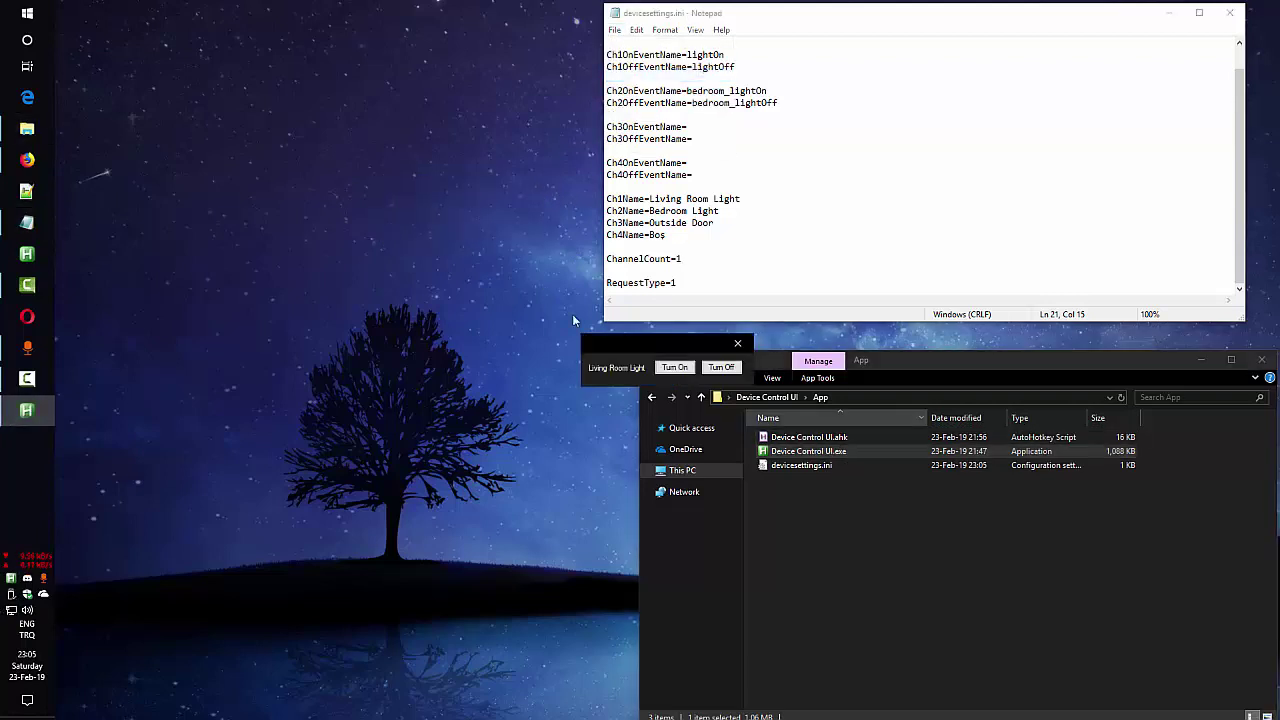
Change ChannelCount to 5, save, and relaunch Device Control UI
click(724, 258)
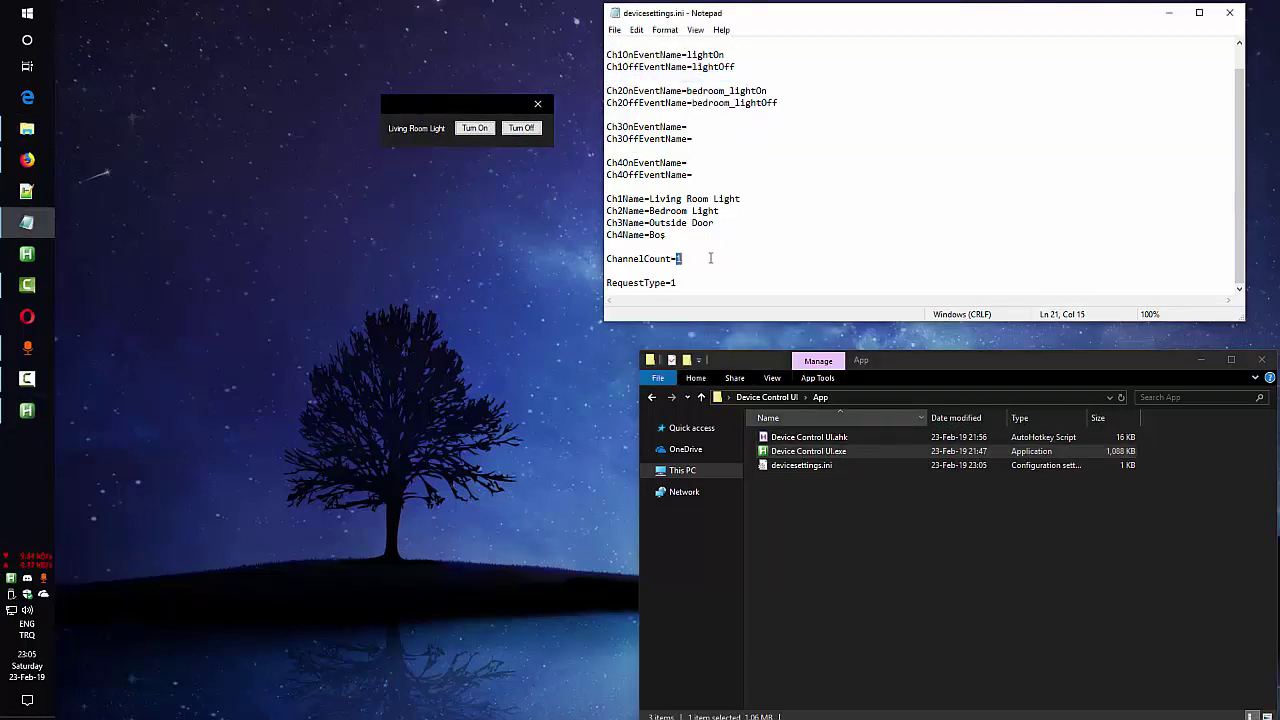
key(BackSpace)
text(5)
click(614, 30)
click(640, 72)
click(537, 104)
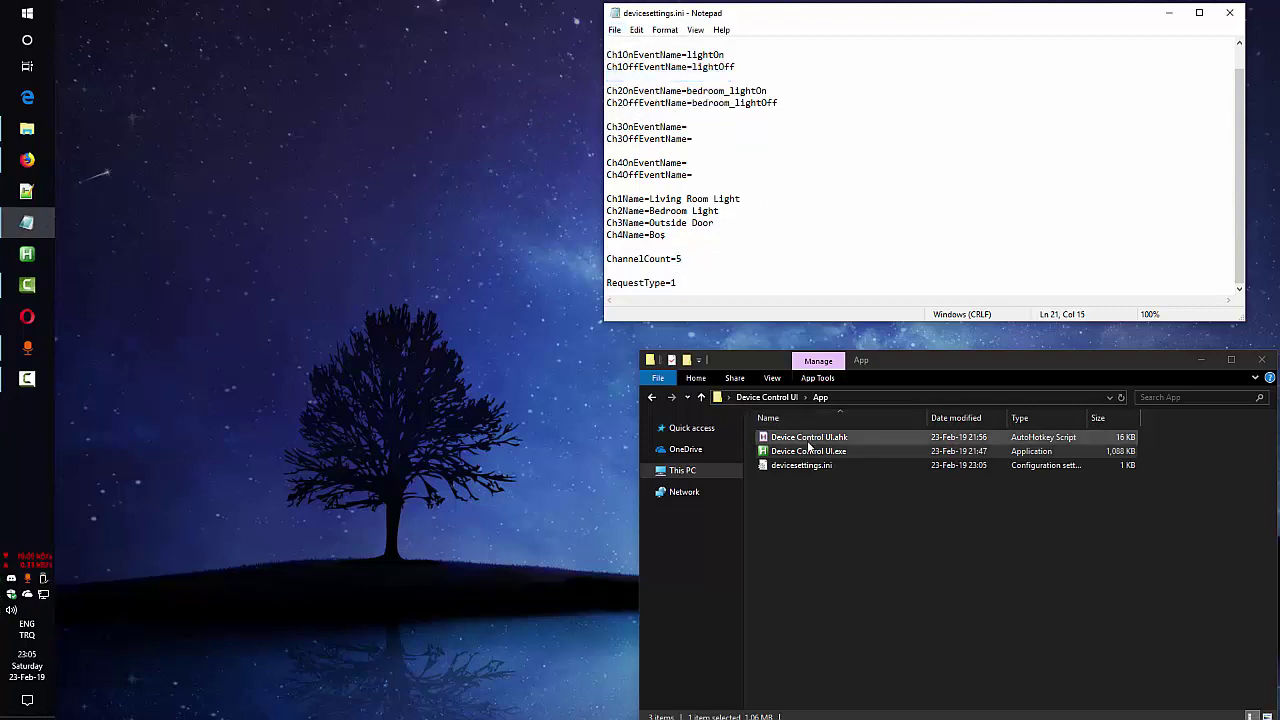
click(614, 30)
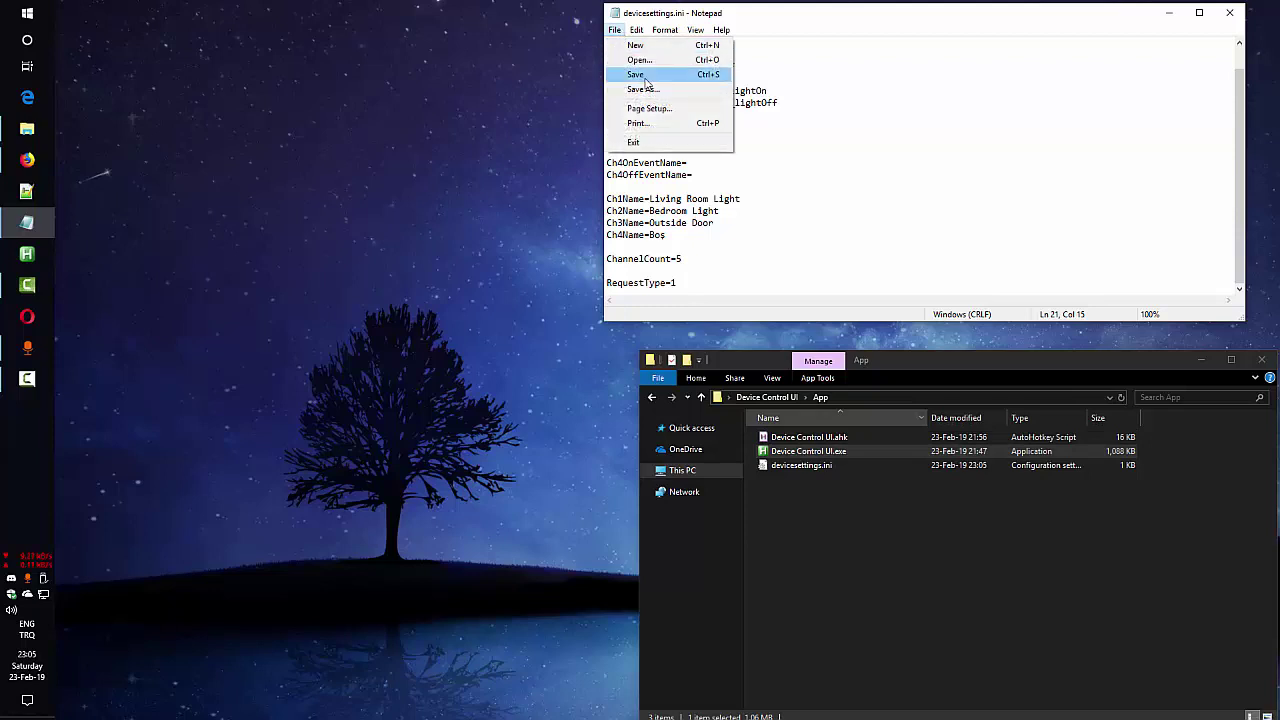
click(642, 74)
click(836, 453)
double_click(836, 453)
Move the five-channel panel aside and clear the ChannelCount value in the file
drag(652, 326, 356, 167)
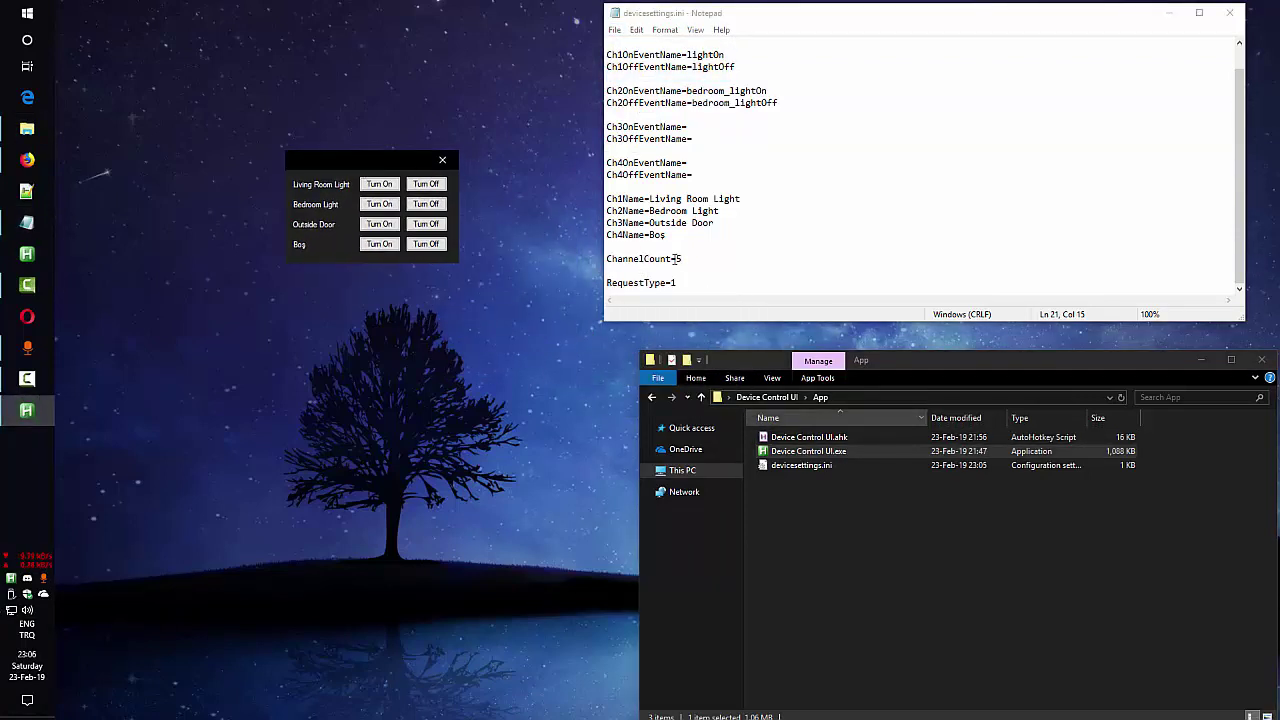
click(681, 258)
key(BackSpace)
Set ChannelCount to 4, close the control panel, and save
text(4)
click(434, 157)
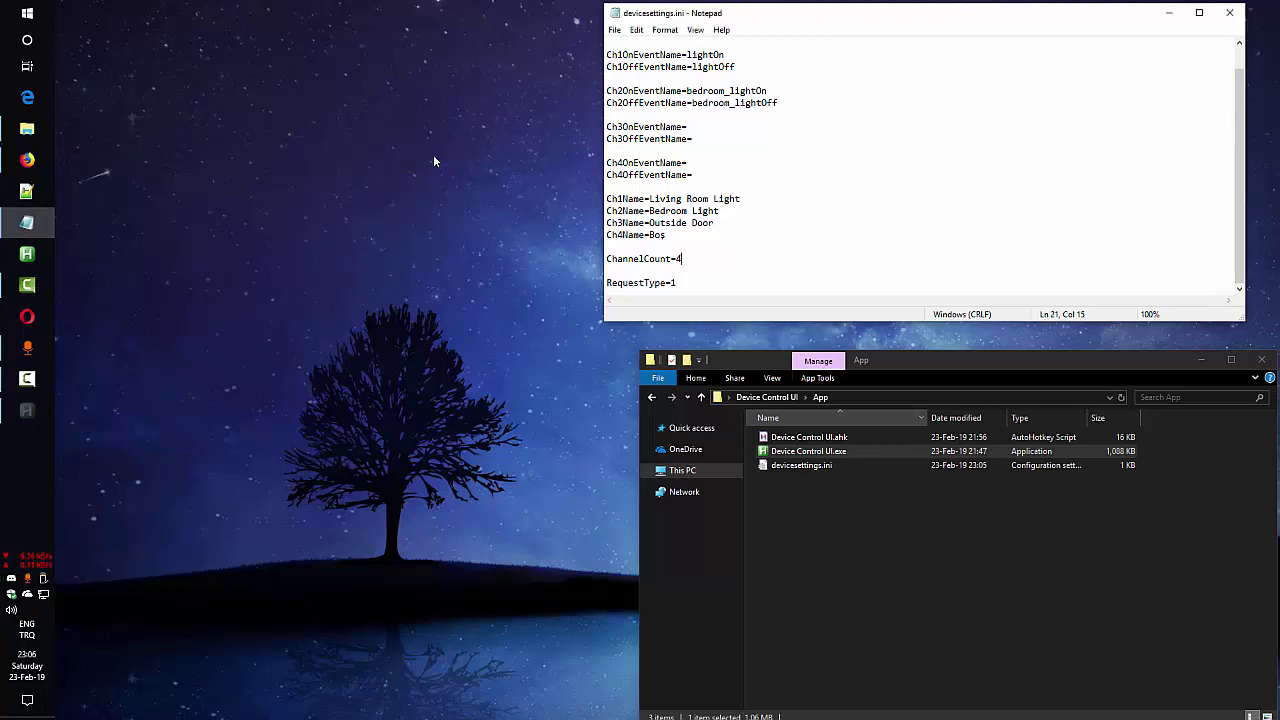
click(614, 30)
click(636, 74)
Change RequestType from 1 to 0 and save
double_click(695, 284)
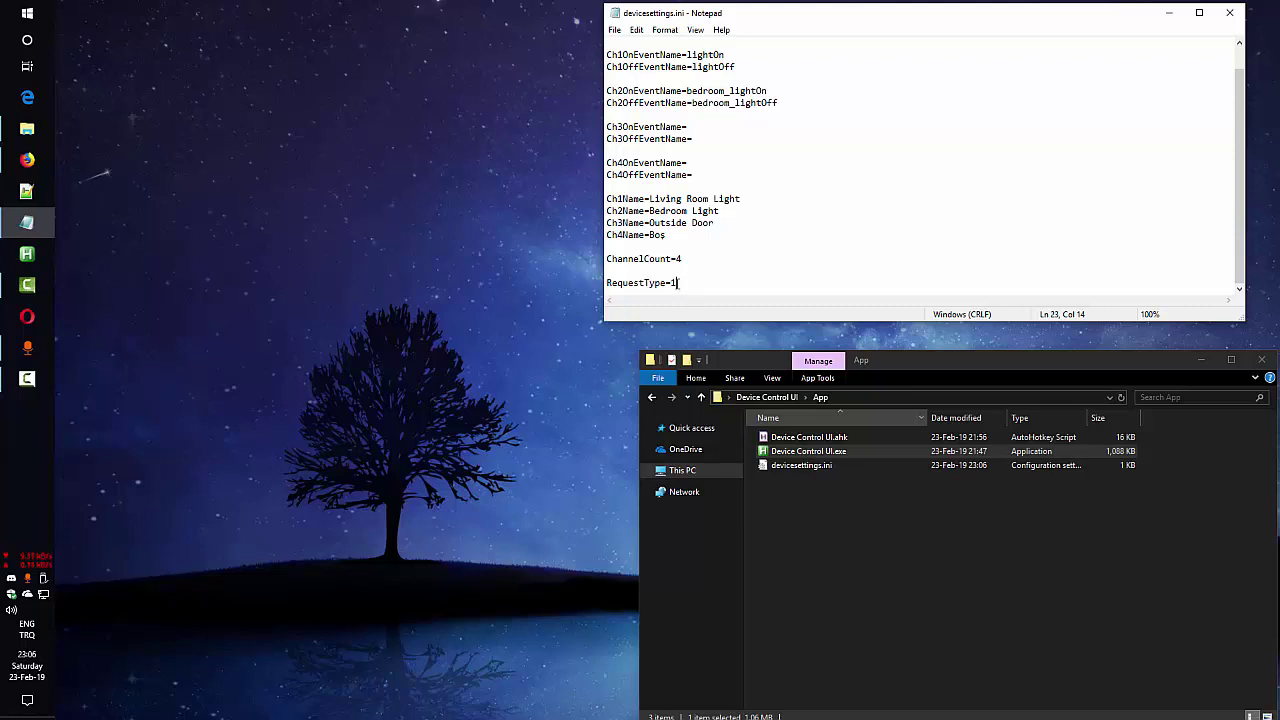
click(695, 283)
key(shift+Left)
text(0)
click(614, 29)
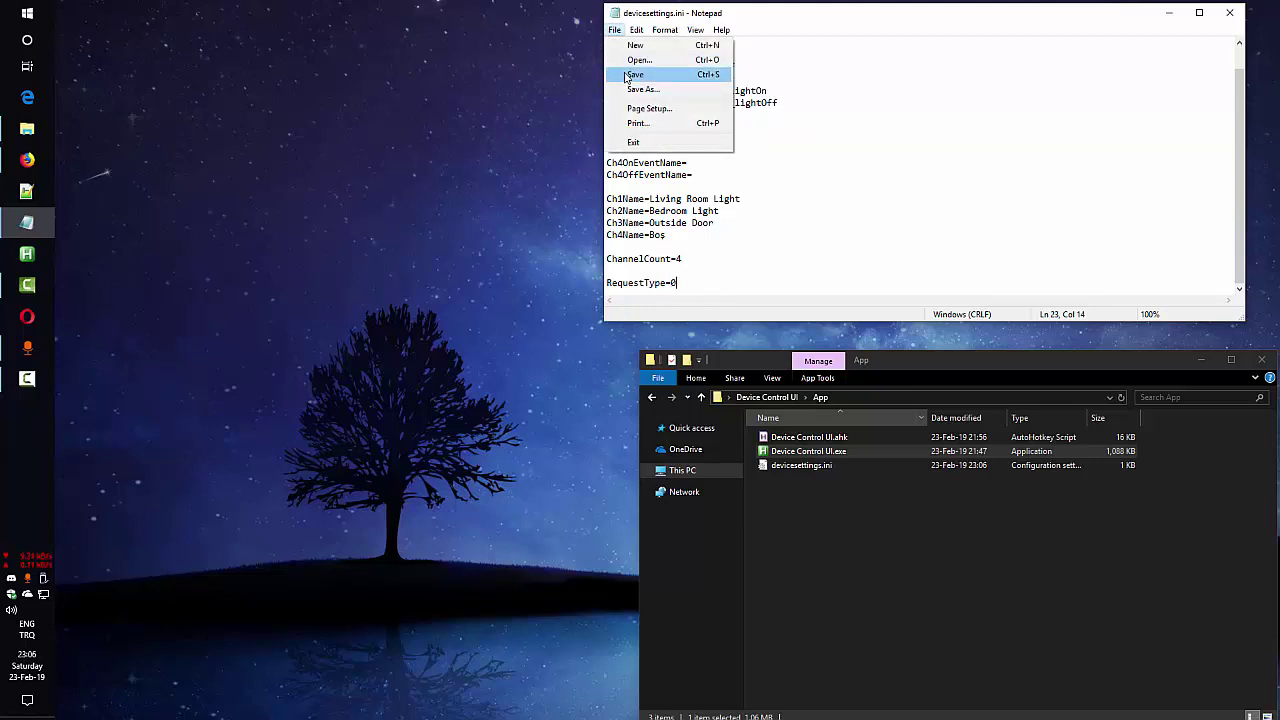
click(632, 75)
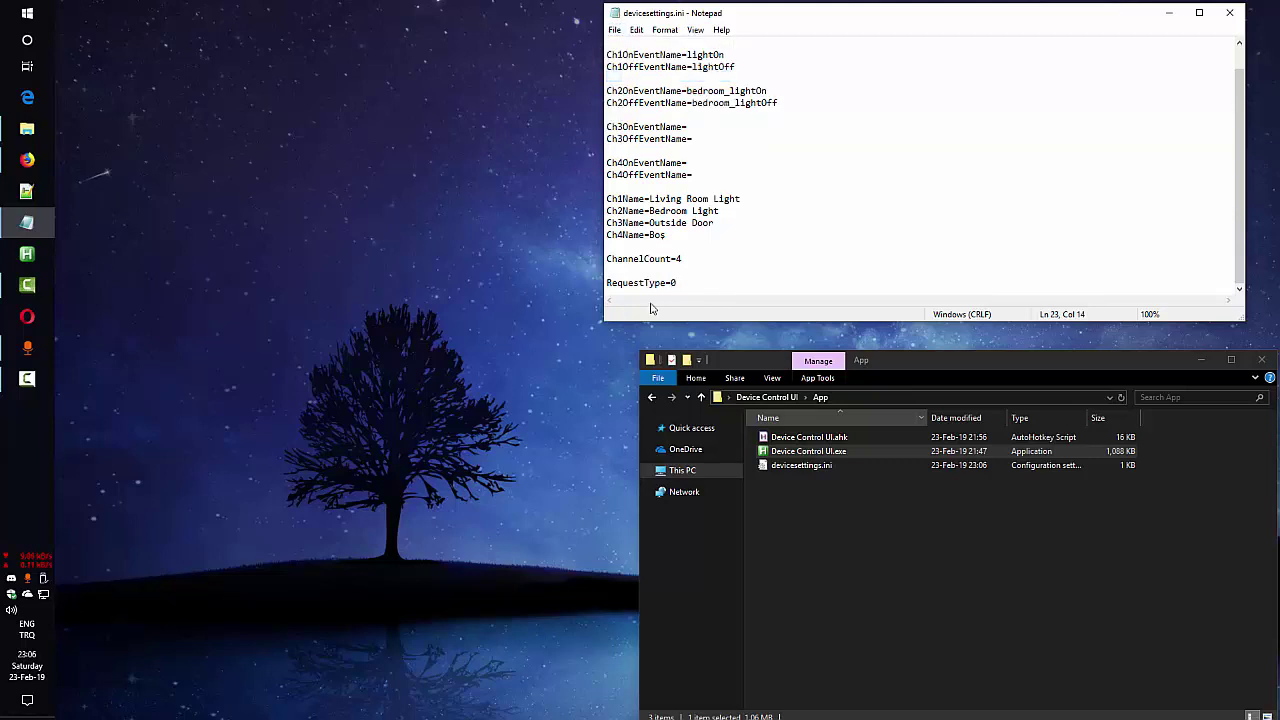
Restore RequestType to 1, save, and highlight its =1 value
drag(670, 283, 683, 283)
text(1)
click(614, 29)
click(632, 75)
double_click(674, 284)
drag(678, 284, 671, 284)
drag(763, 15, 794, 14)
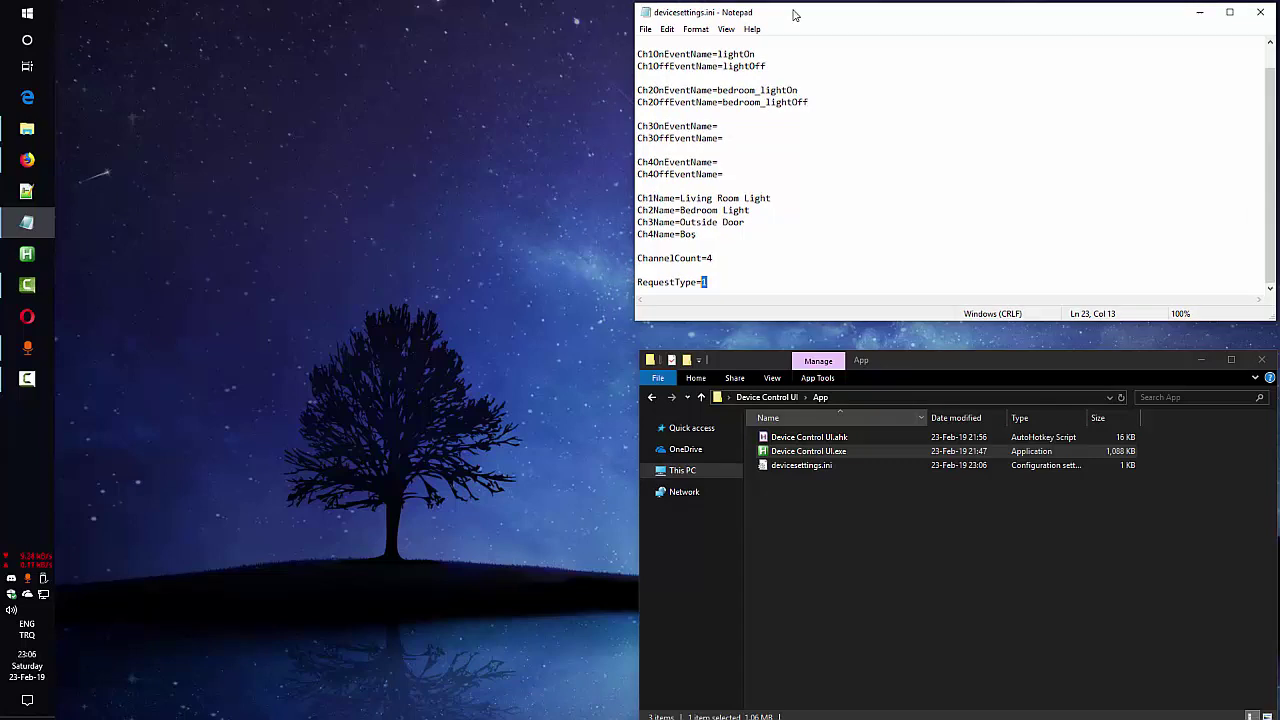
Save devicesettings.ini with four channels and RequestType=1, then select Device Control UI.exe in Explorer
click(724, 281)
click(645, 29)
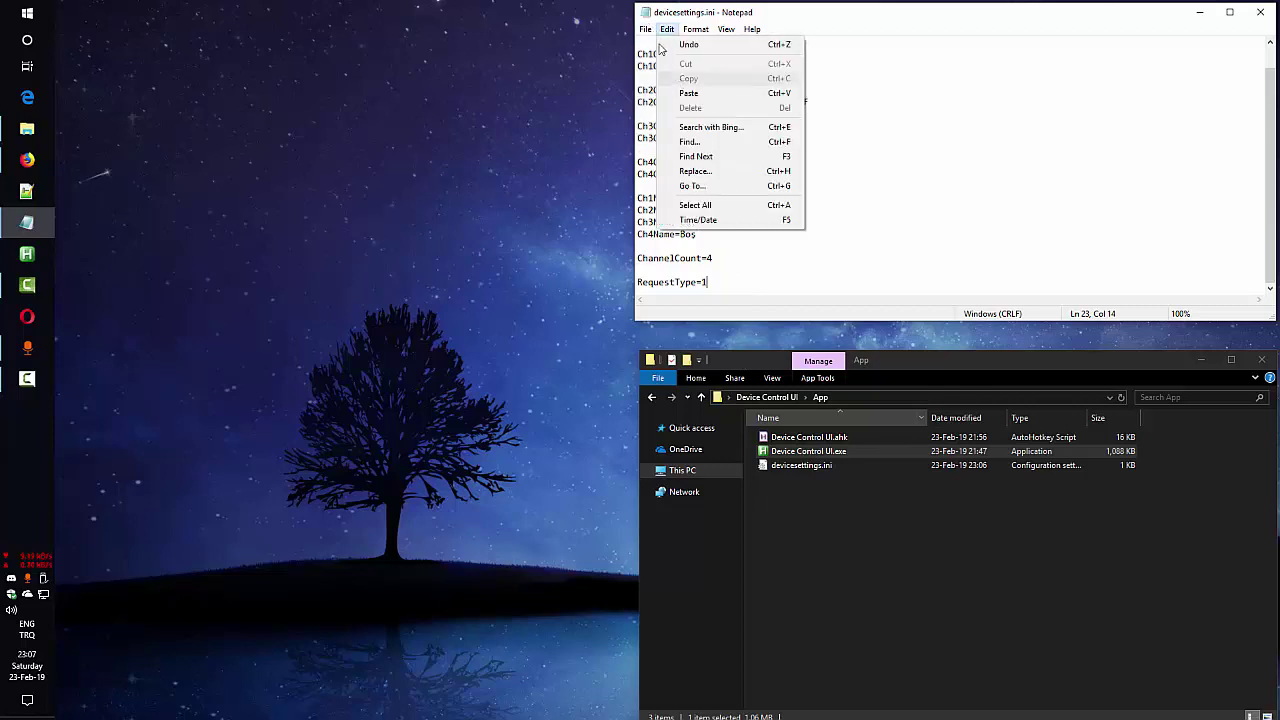
click(652, 74)
click(805, 452)
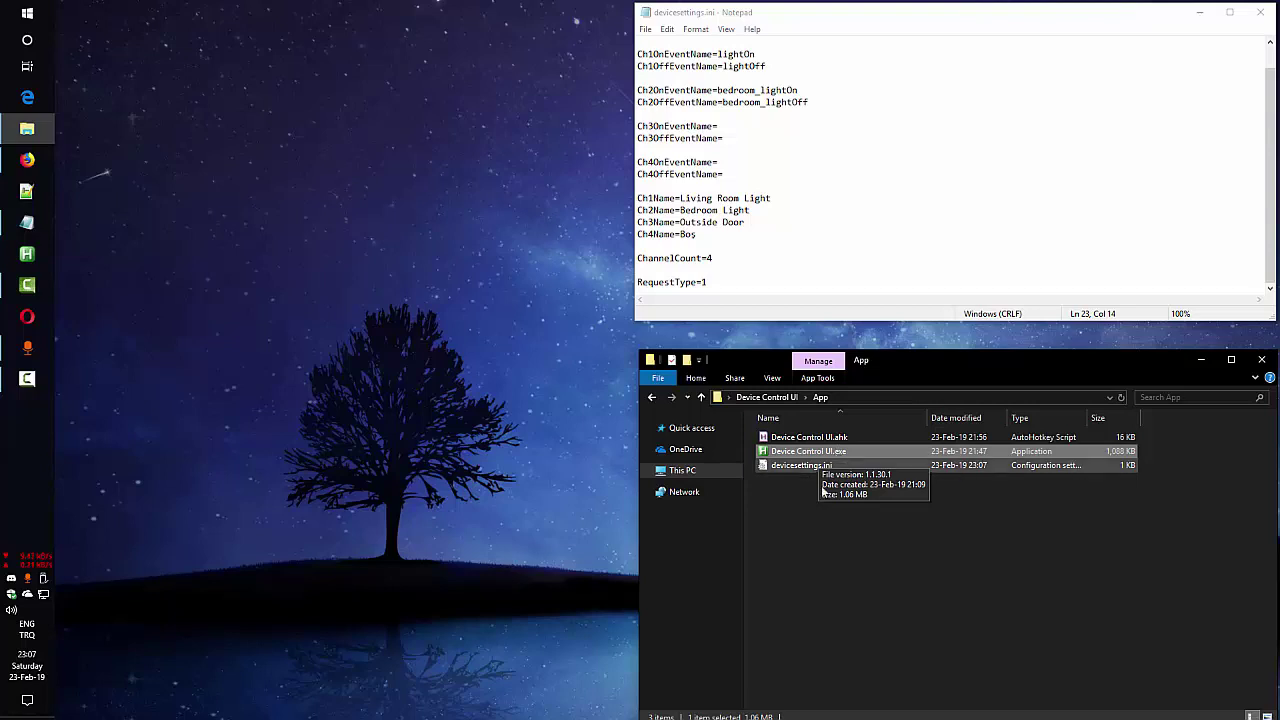
ctrl+click(836, 454)
click(730, 282)
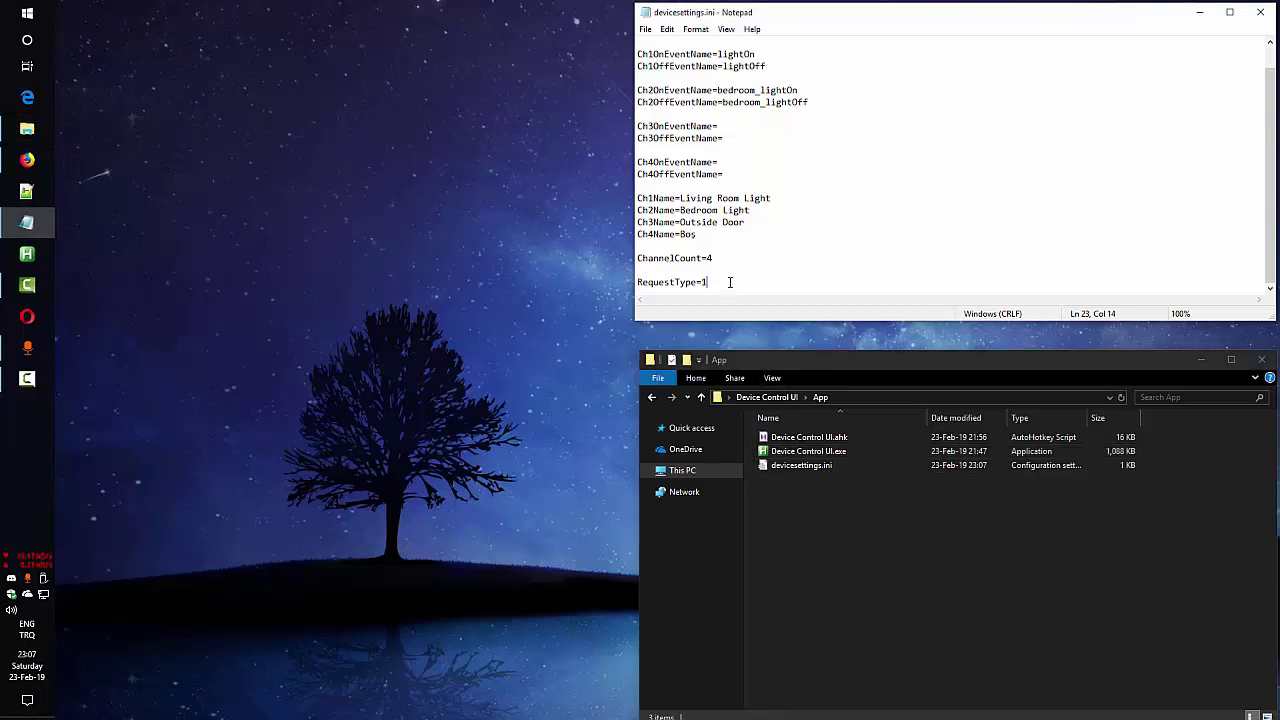